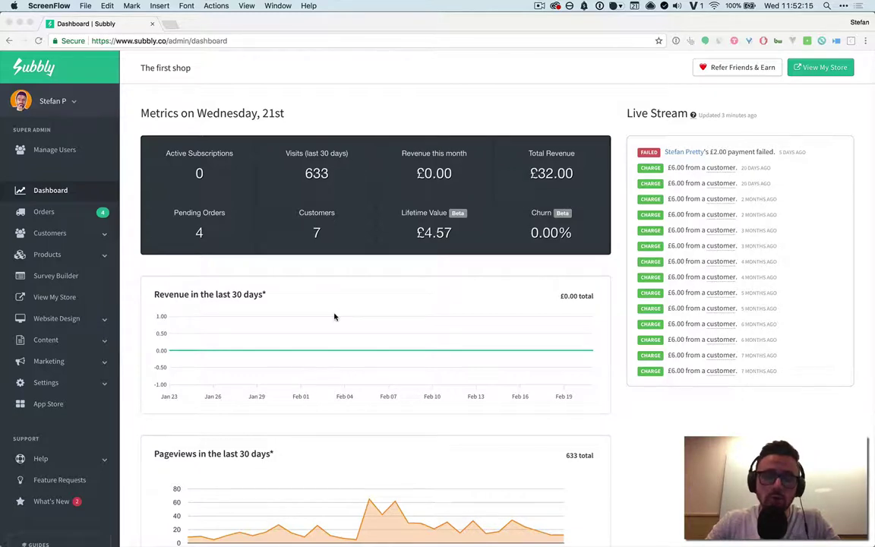
Step: Review the dashboard's store metrics and the revenue and pageview charts for the last 30 days
{"action": "scroll", "coordinate": [334, 316], "scroll_direction": "down", "scroll_amount": 5}
{"action": "scroll", "coordinate": [205, 244], "scroll_direction": "up", "scroll_amount": 1}
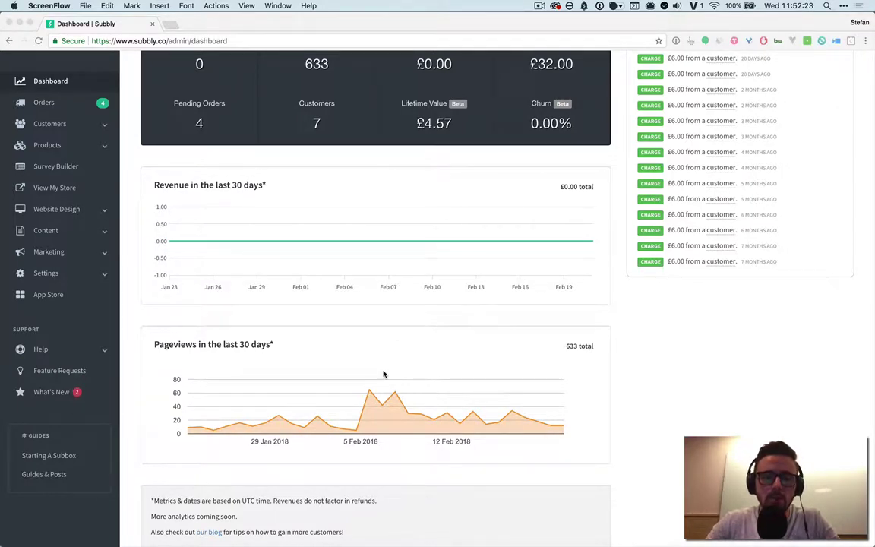
{"action": "scroll", "coordinate": [455, 338], "scroll_direction": "up", "scroll_amount": 3}
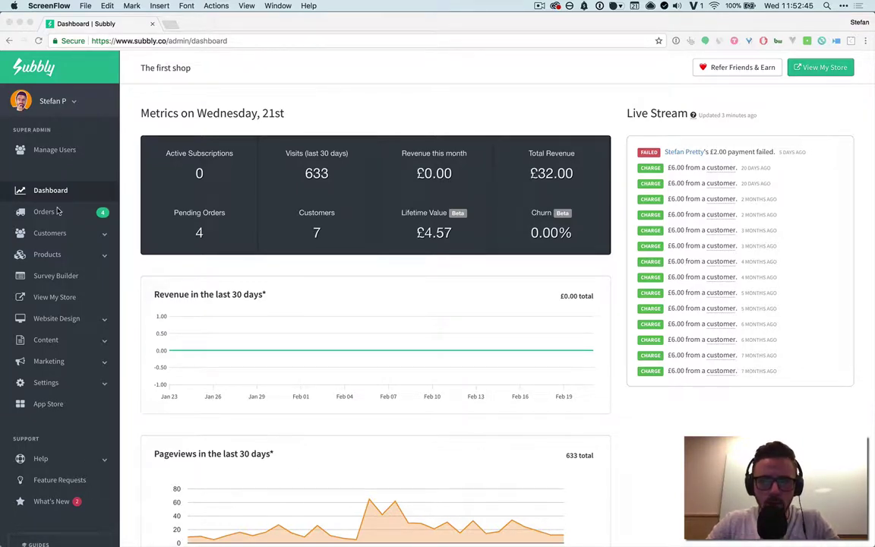
{"action": "scroll", "coordinate": [58, 209], "scroll_direction": "down", "scroll_amount": 5}
{"action": "scroll", "coordinate": [63, 208], "scroll_direction": "up", "scroll_amount": 5}
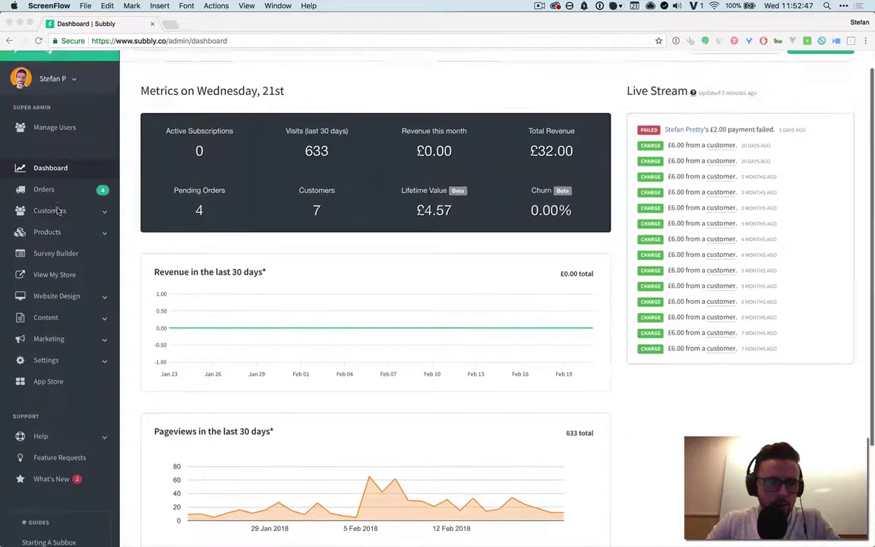
Step: Open the orders list and sort it by due date with the latest date first
{"action": "left_click", "coordinate": [50, 186]}
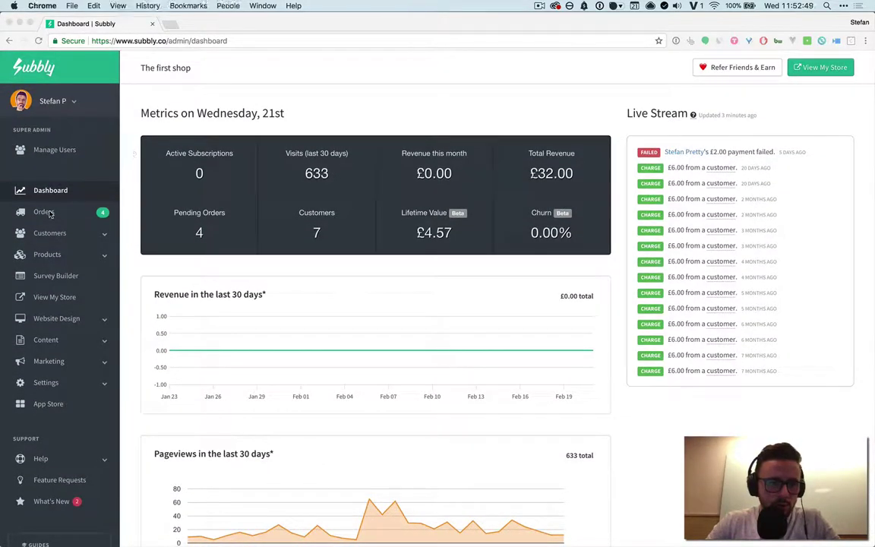
{"action": "left_click", "coordinate": [45, 213]}
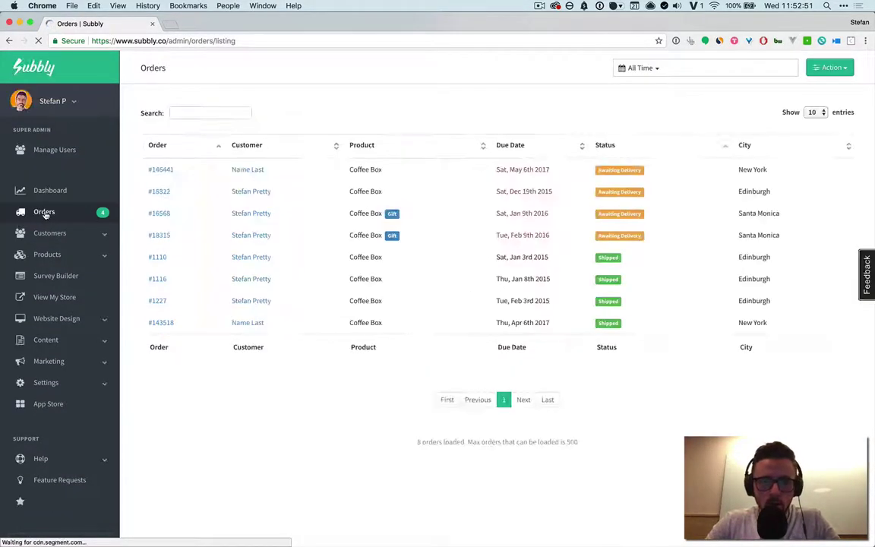
{"action": "left_click", "coordinate": [578, 145]}
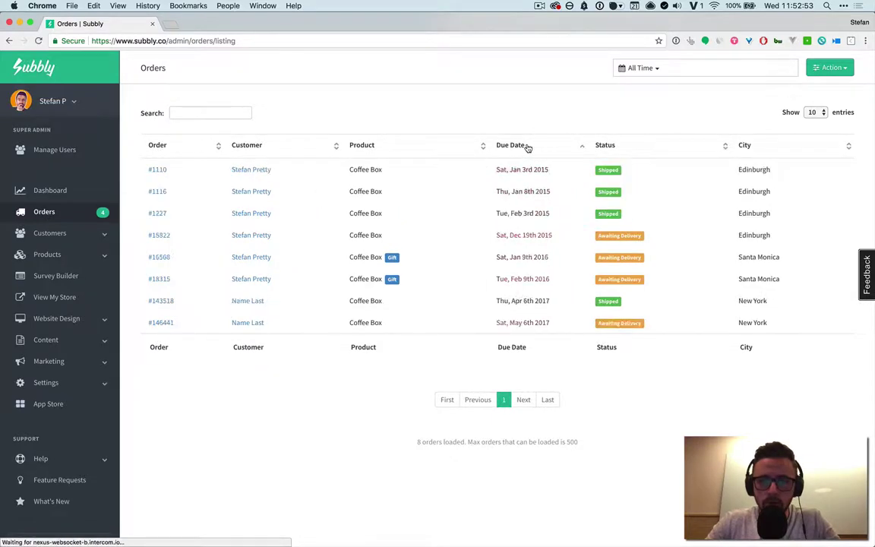
{"action": "left_click", "coordinate": [536, 146]}
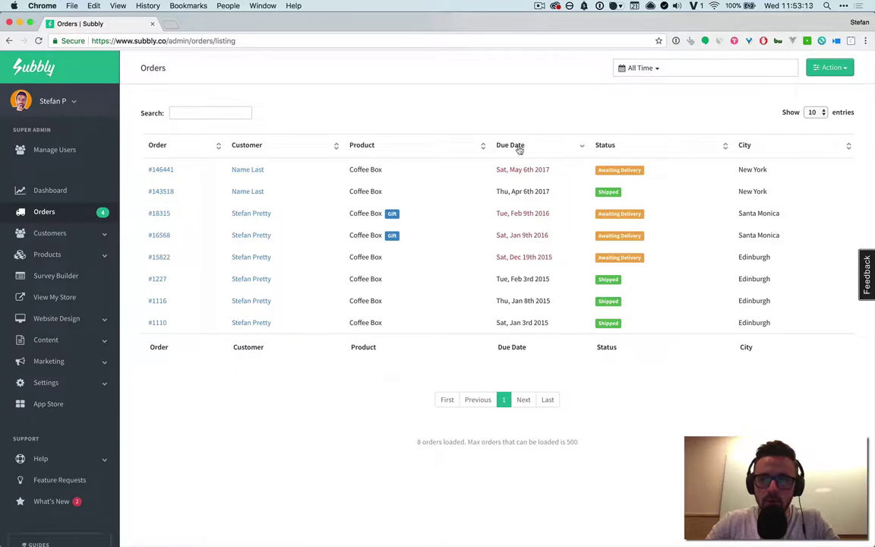
Step: Look through the orders' date range filters, including the custom range, and the available order actions without applying any
{"action": "left_click", "coordinate": [641, 72]}
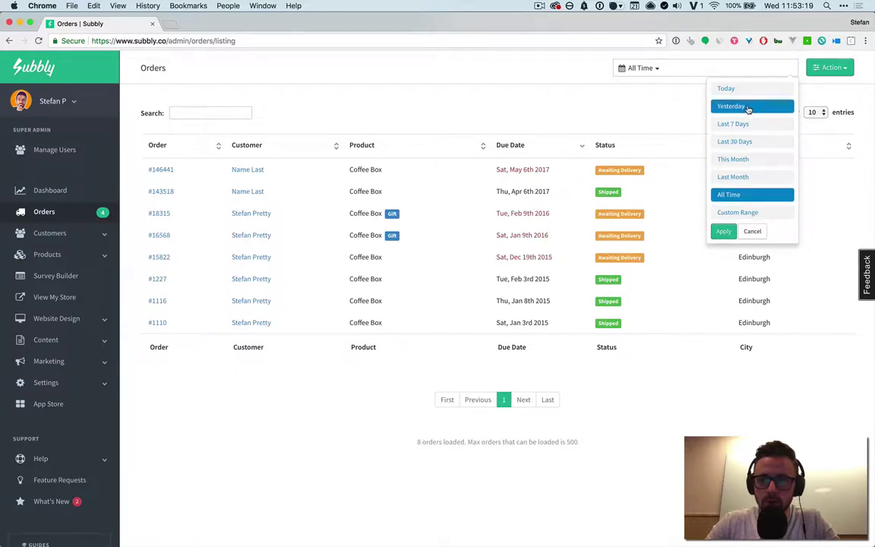
{"action": "left_click", "coordinate": [737, 211]}
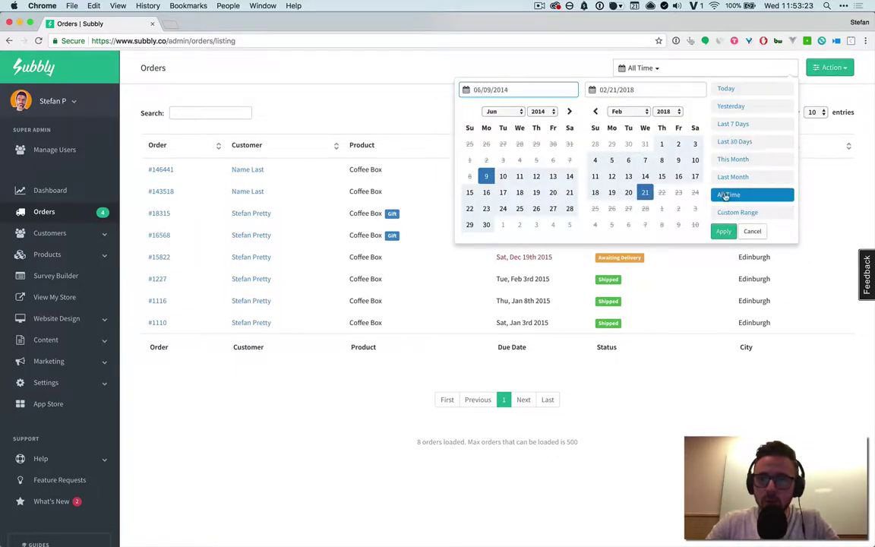
{"action": "left_click", "coordinate": [752, 235]}
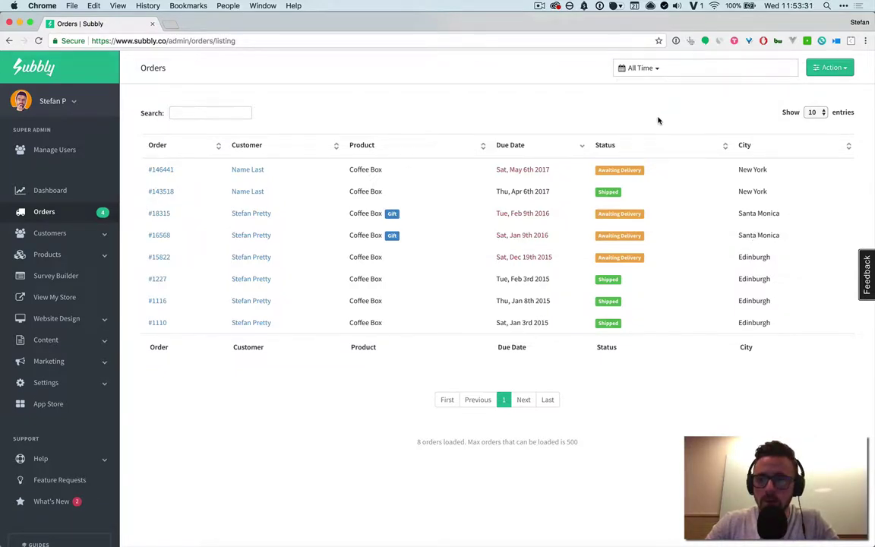
{"action": "left_click", "coordinate": [830, 67]}
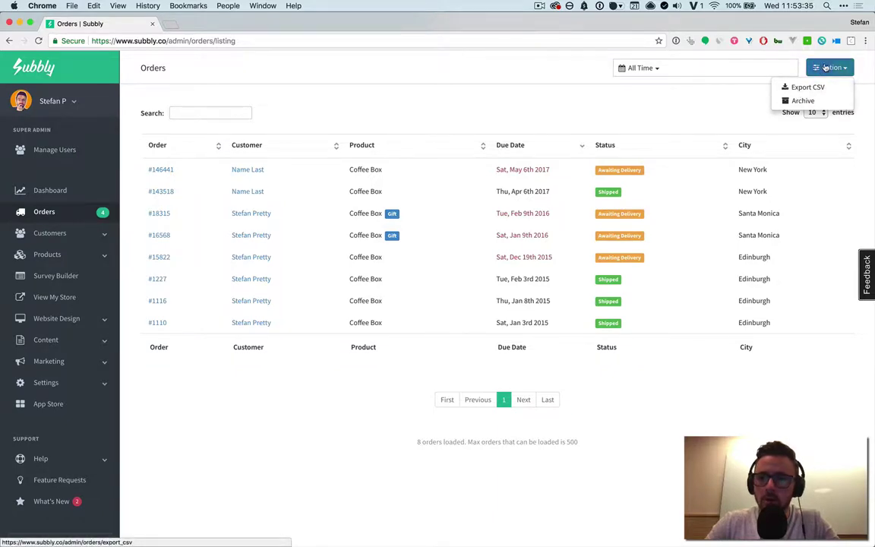
{"action": "left_click", "coordinate": [549, 102]}
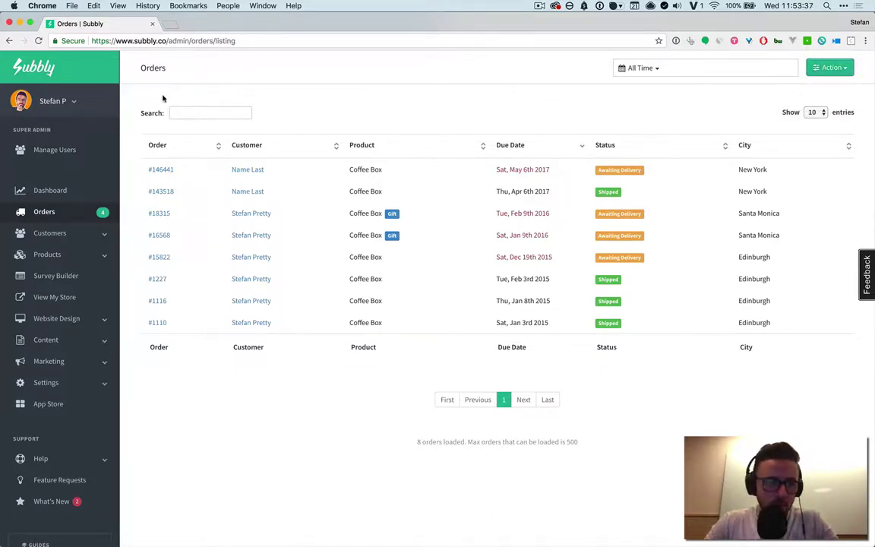
Step: Open the customer list and view the profile of the third customer listed
{"action": "left_click", "coordinate": [57, 234]}
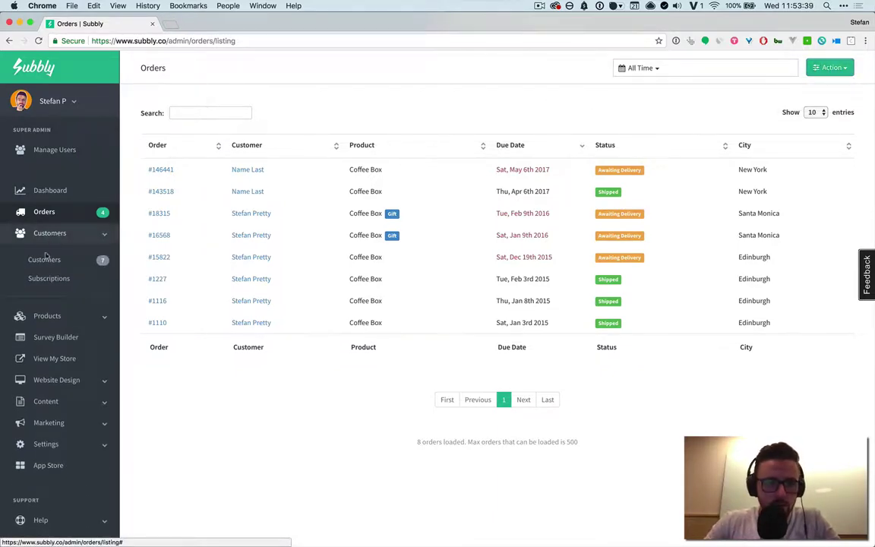
{"action": "left_click", "coordinate": [43, 259]}
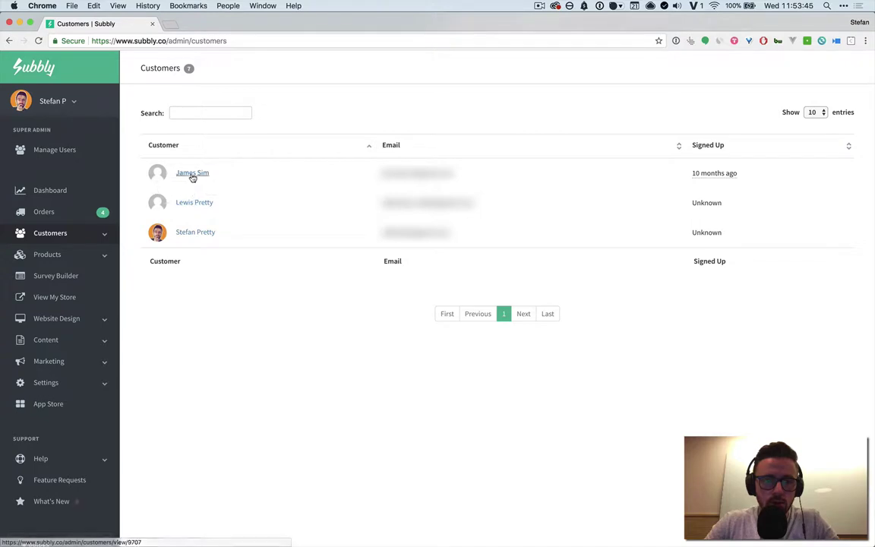
{"action": "left_click", "coordinate": [187, 234]}
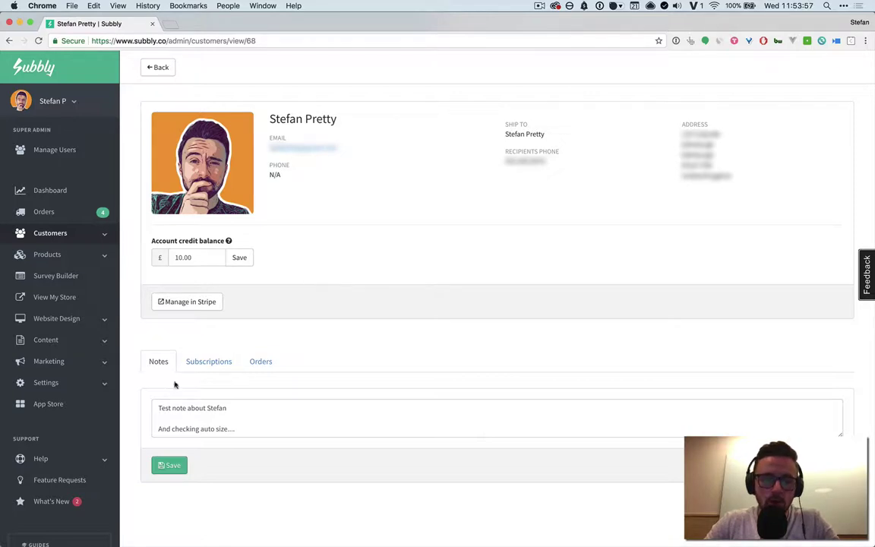
Step: Review the customer's subscriptions, including the cancelled ones, and their order history
{"action": "left_click", "coordinate": [220, 362]}
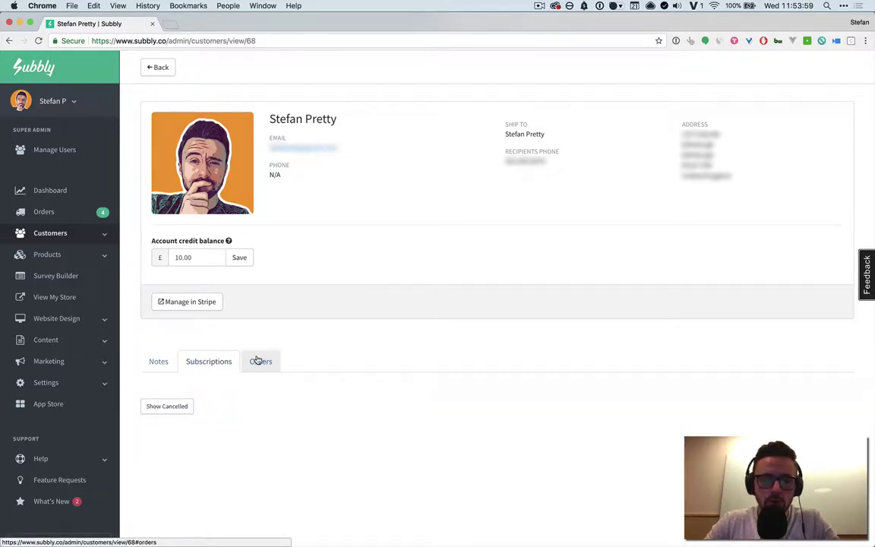
{"action": "left_click", "coordinate": [180, 408]}
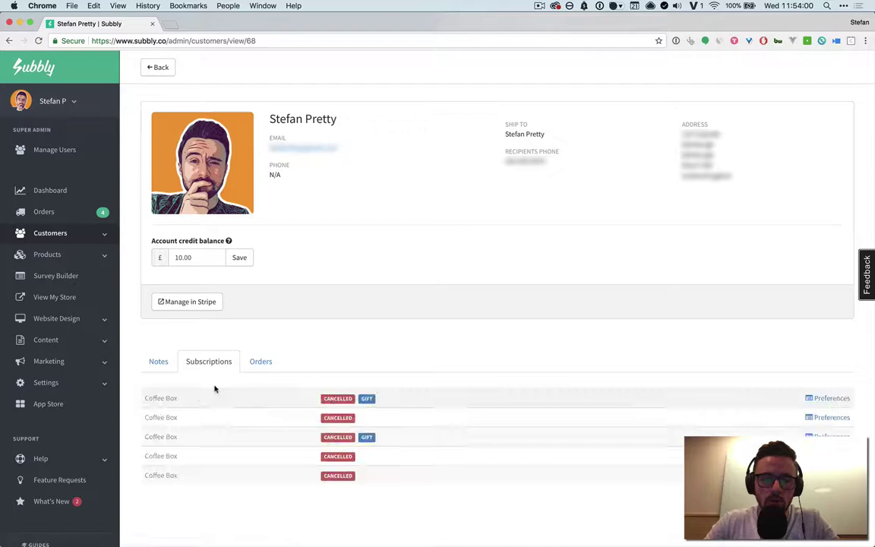
{"action": "left_click", "coordinate": [265, 362]}
{"action": "scroll", "coordinate": [240, 473], "scroll_direction": "down", "scroll_amount": 3}
{"action": "scroll", "coordinate": [240, 473], "scroll_direction": "up", "scroll_amount": 3}
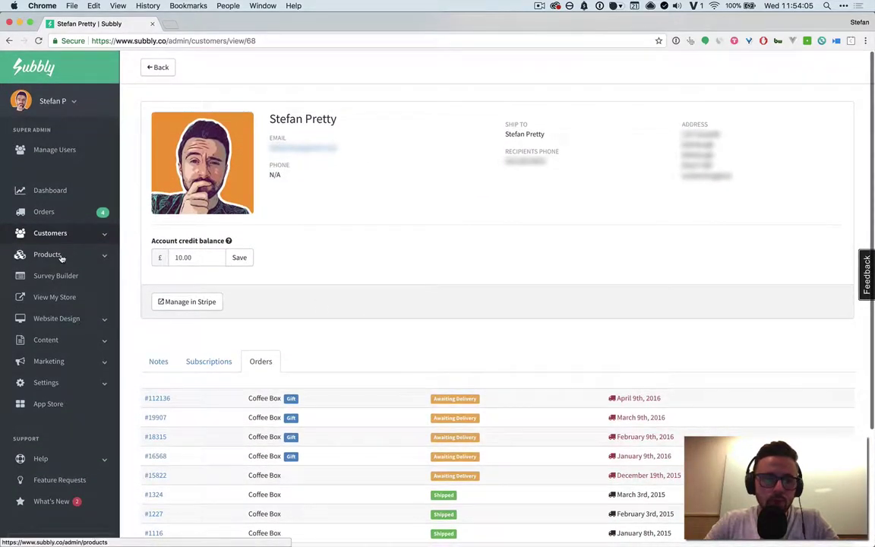
Step: Open the subscription products list and start creating a new subscription product
{"action": "left_click", "coordinate": [62, 258]}
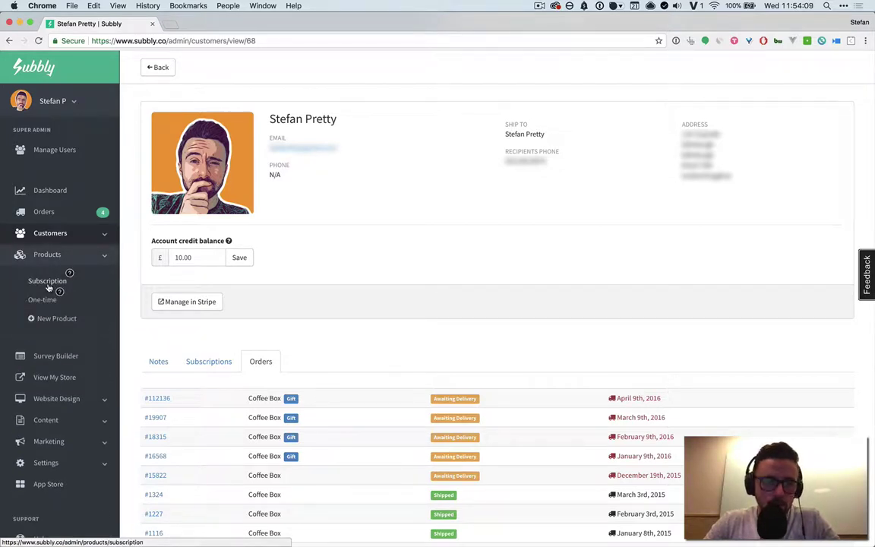
{"action": "left_click", "coordinate": [48, 286]}
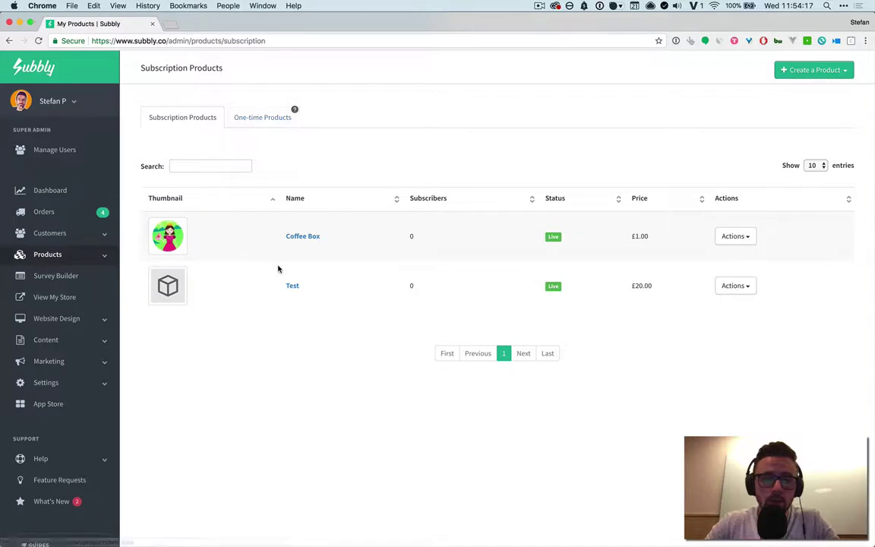
{"action": "left_click", "coordinate": [811, 74]}
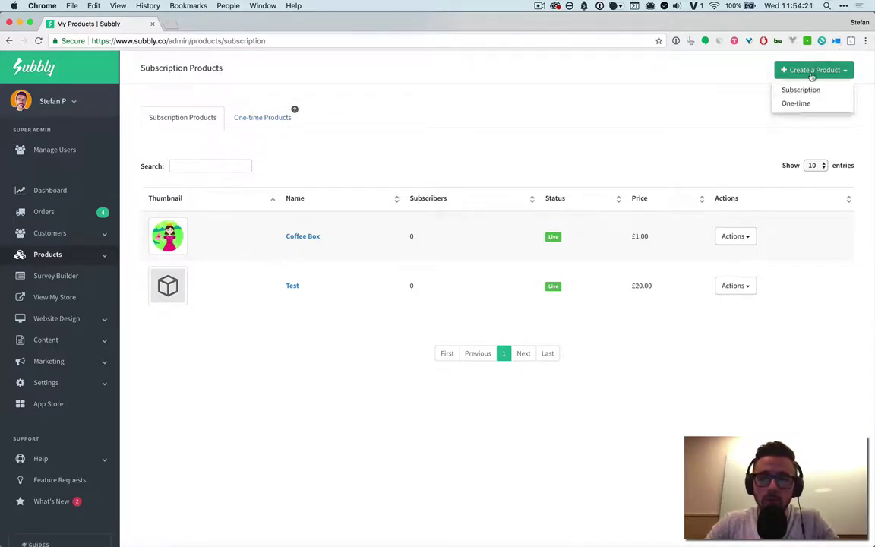
{"action": "left_click", "coordinate": [800, 89]}
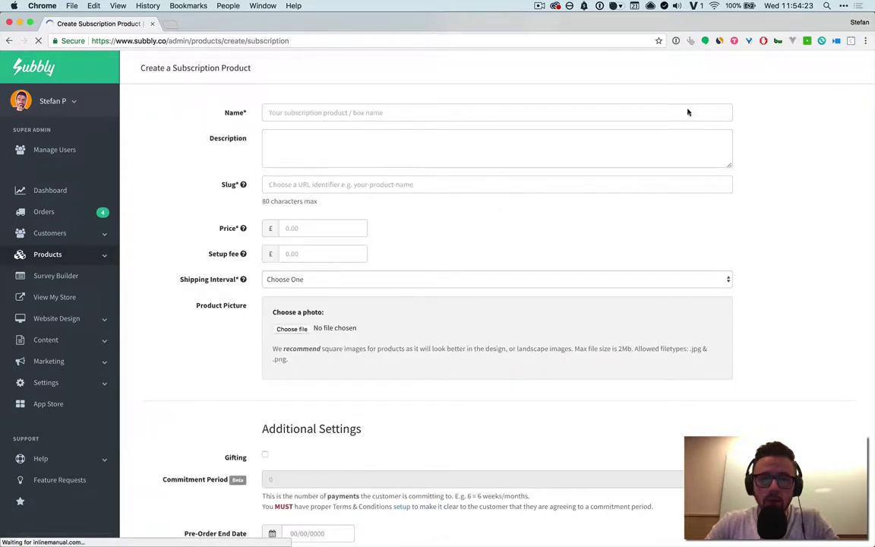
Step: Set both the shipping interval and the billing interval of the new product to Monthly
{"action": "scroll", "coordinate": [500, 278], "scroll_direction": "down", "scroll_amount": 3}
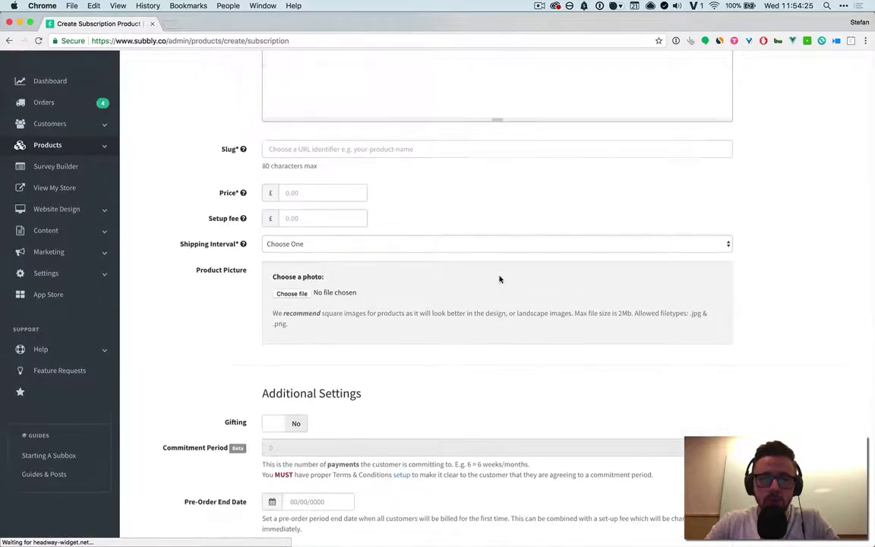
{"action": "scroll", "coordinate": [500, 279], "scroll_direction": "up", "scroll_amount": 3}
{"action": "left_click", "coordinate": [331, 353]}
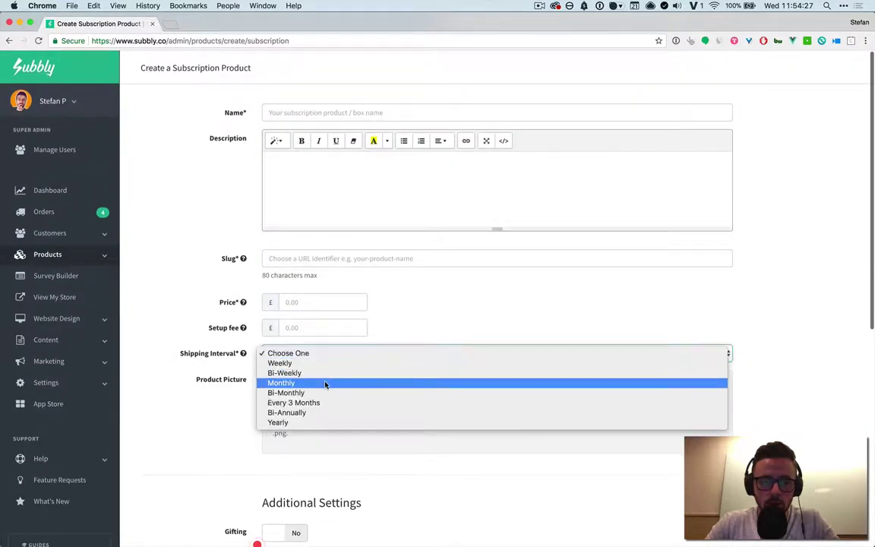
{"action": "left_click", "coordinate": [325, 383]}
{"action": "left_click", "coordinate": [321, 378]}
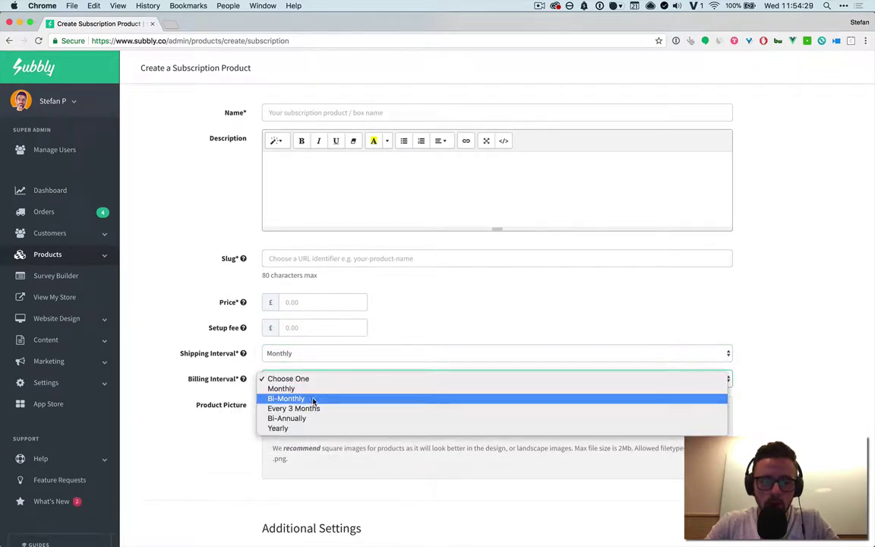
{"action": "left_click", "coordinate": [315, 388]}
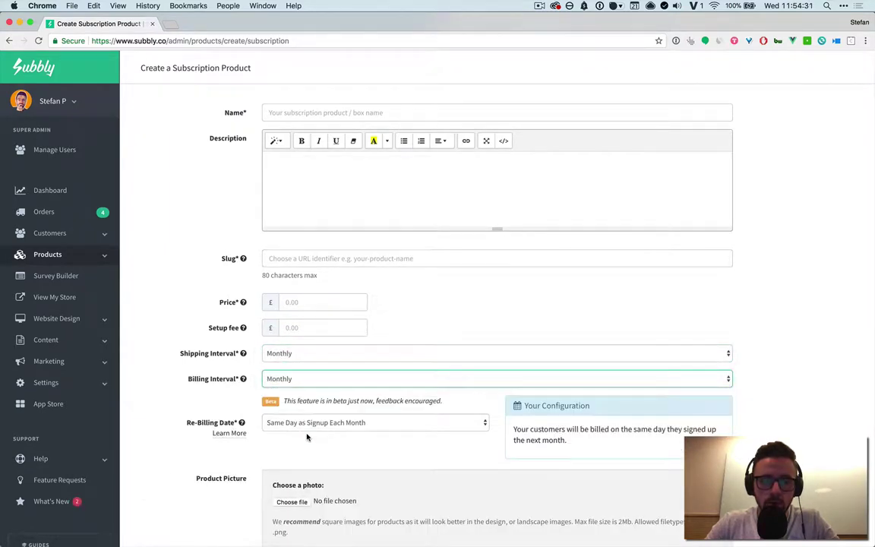
Step: Set the product's re-billing date to the 1st of Every Month and its cut-off date to the 7th
{"action": "scroll", "coordinate": [307, 437], "scroll_direction": "down", "scroll_amount": 2}
{"action": "left_click", "coordinate": [303, 365]}
{"action": "left_click", "coordinate": [301, 376]}
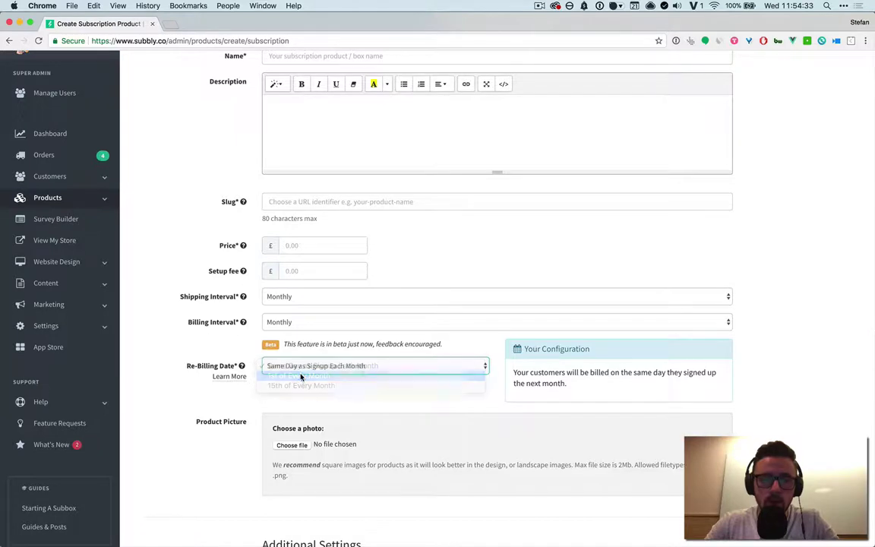
{"action": "left_click", "coordinate": [303, 398]}
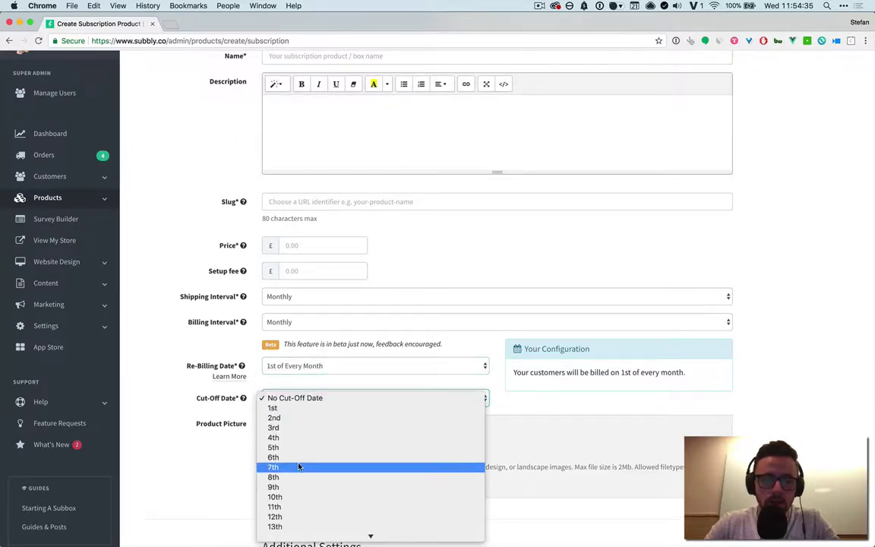
{"action": "left_click", "coordinate": [300, 467]}
Step: Set the product's shipping date to the 12th
{"action": "scroll", "coordinate": [307, 426], "scroll_direction": "down", "scroll_amount": 1}
{"action": "left_click", "coordinate": [310, 388]}
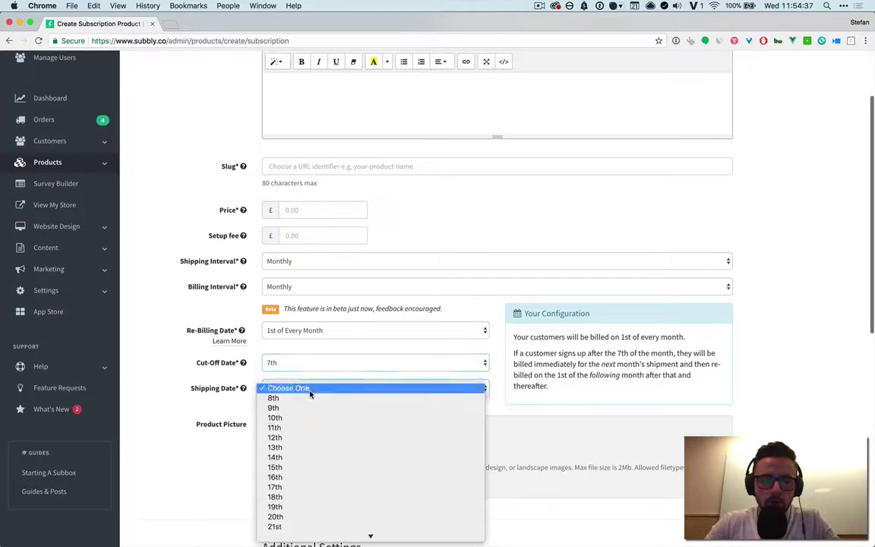
{"action": "left_click", "coordinate": [309, 439]}
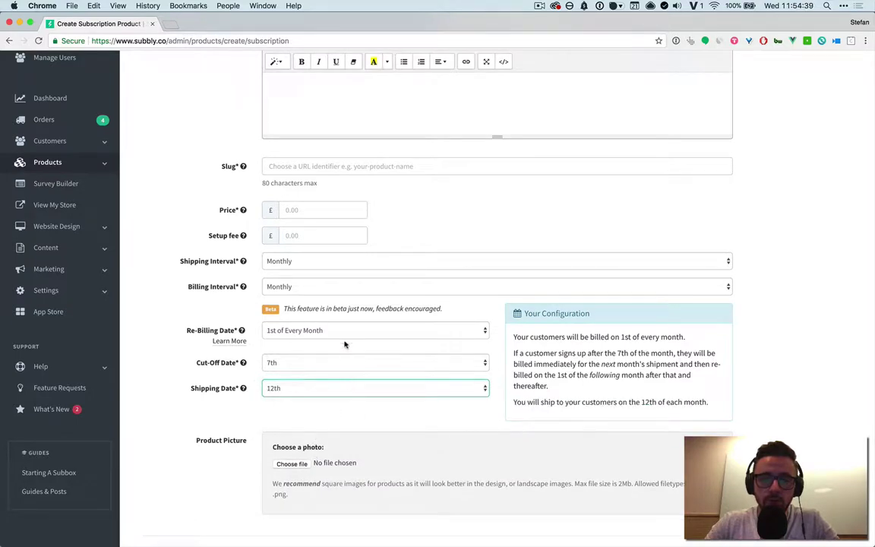
Step: Check the shipping interval options and the available subscription survey flows for the new product, keeping Monthly and None selected
{"action": "left_click", "coordinate": [332, 260]}
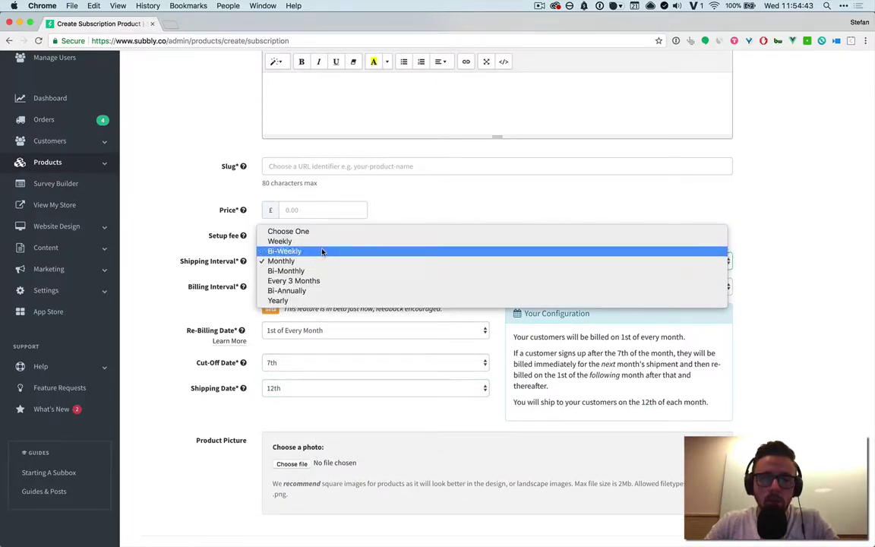
{"action": "left_click", "coordinate": [287, 262]}
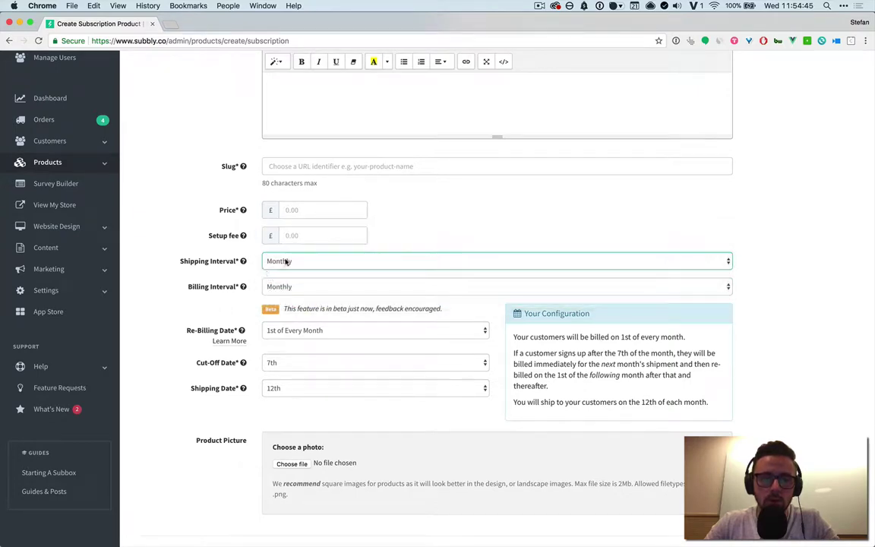
{"action": "scroll", "coordinate": [286, 289], "scroll_direction": "down", "scroll_amount": 10}
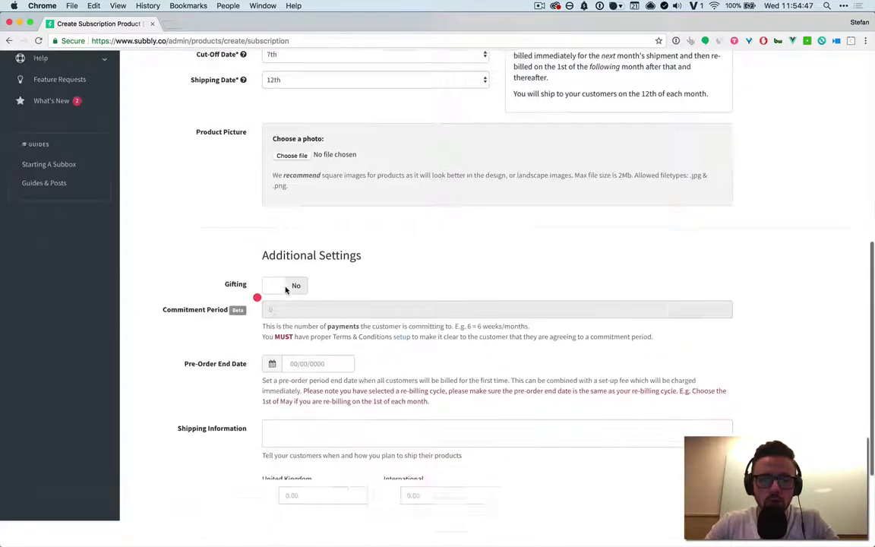
{"action": "scroll", "coordinate": [286, 288], "scroll_direction": "down", "scroll_amount": 2}
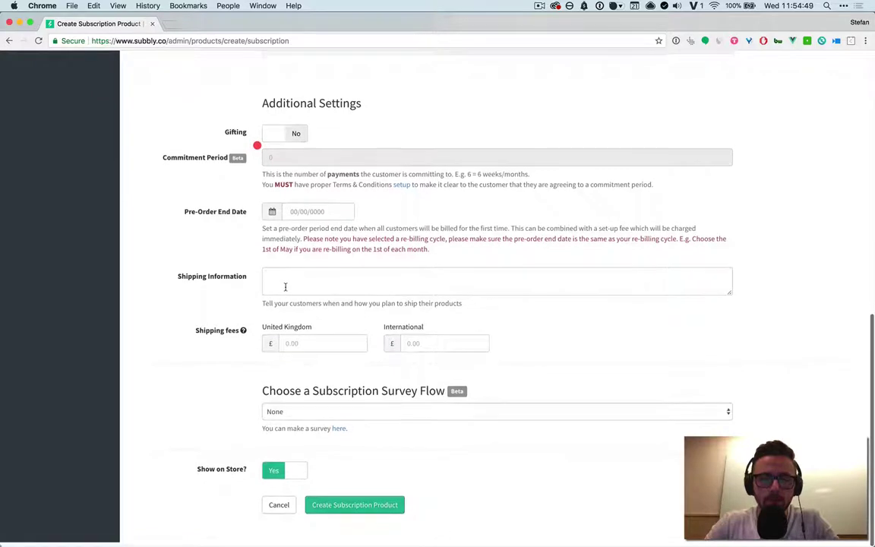
{"action": "left_click", "coordinate": [393, 420]}
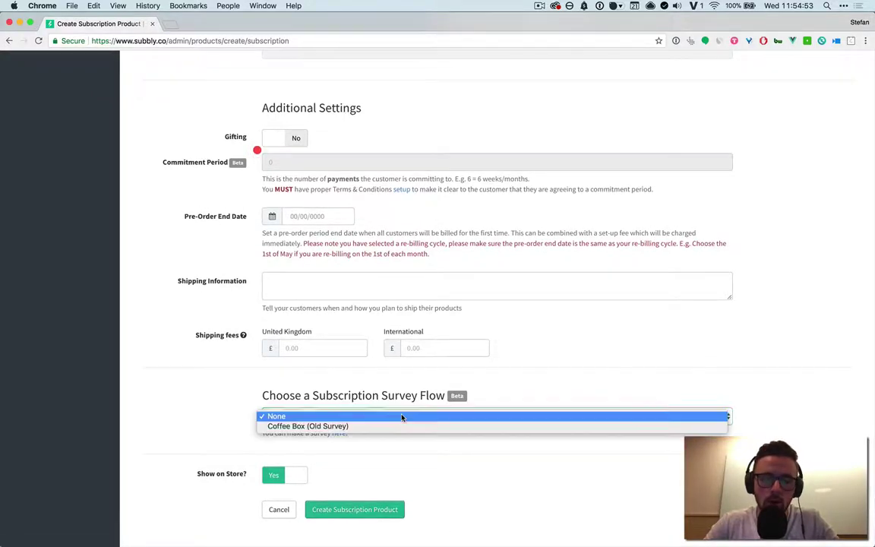
{"action": "left_click", "coordinate": [404, 456]}
{"action": "scroll", "coordinate": [334, 271], "scroll_direction": "up", "scroll_amount": 15}
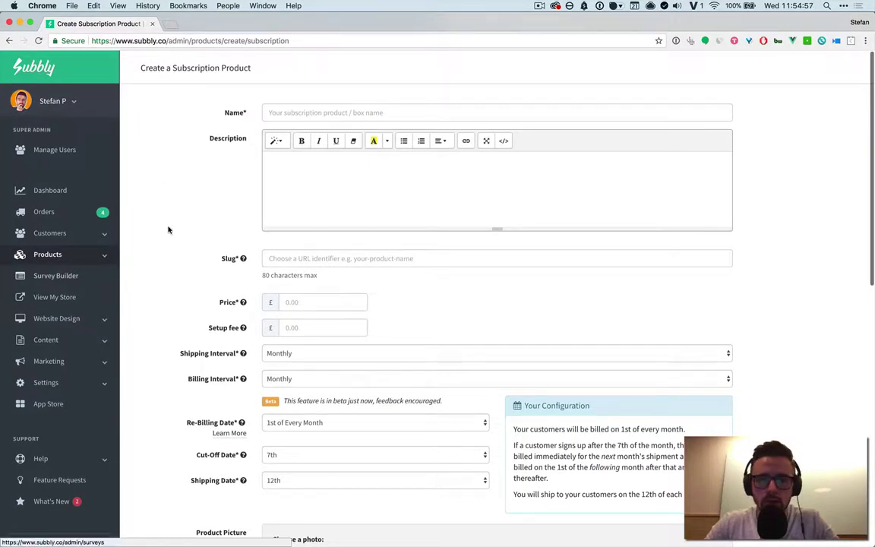
{"action": "left_click", "coordinate": [103, 254]}
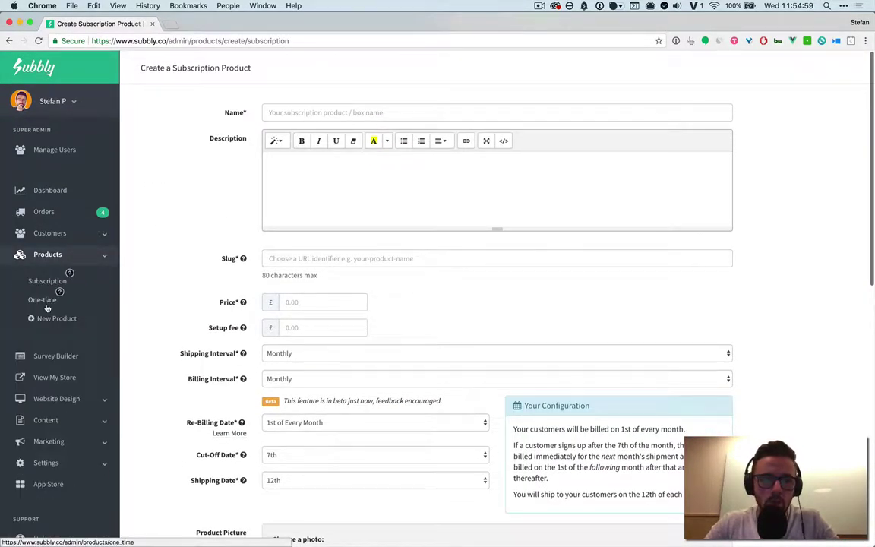
{"action": "left_click", "coordinate": [100, 256]}
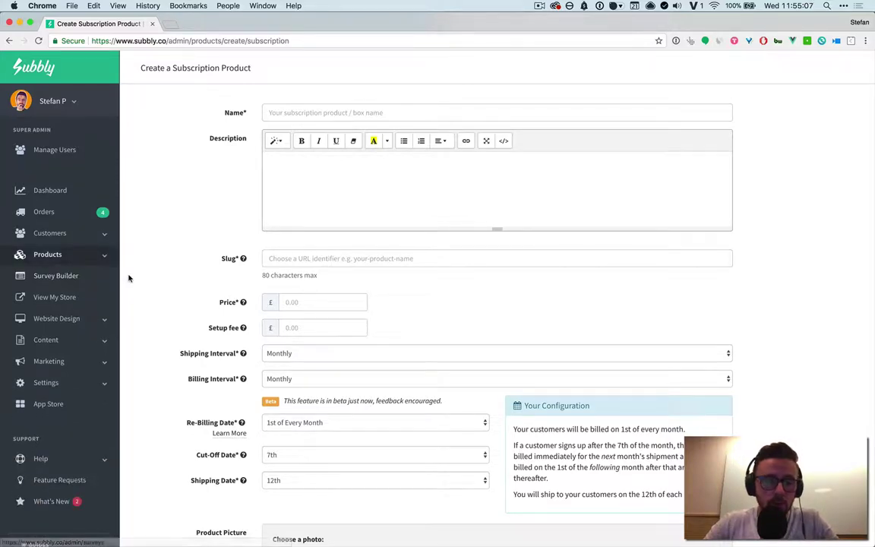
{"action": "scroll", "coordinate": [280, 393], "scroll_direction": "down", "scroll_amount": 10}
{"action": "scroll", "coordinate": [279, 392], "scroll_direction": "up", "scroll_amount": 10}
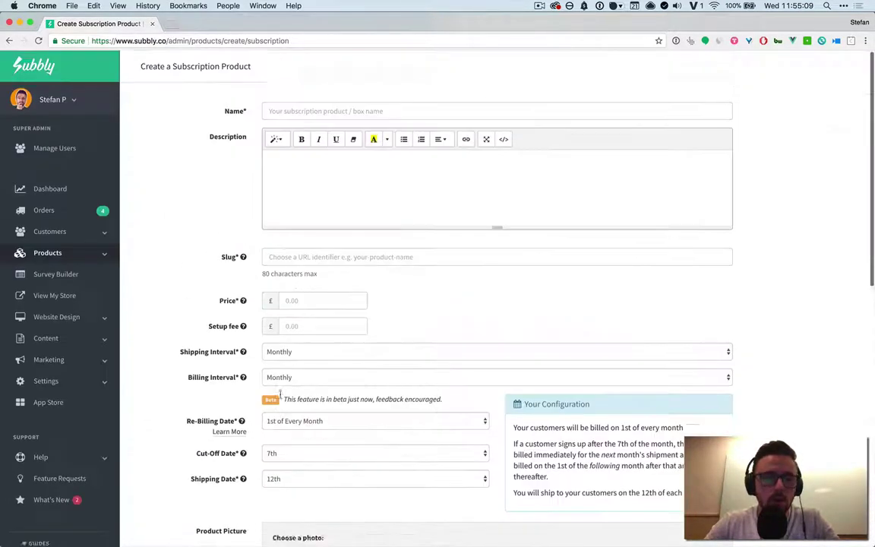
Step: Open the Coffee Box (Old Survey) survey in the survey builder and try out reordering its first question
{"action": "left_click", "coordinate": [62, 278]}
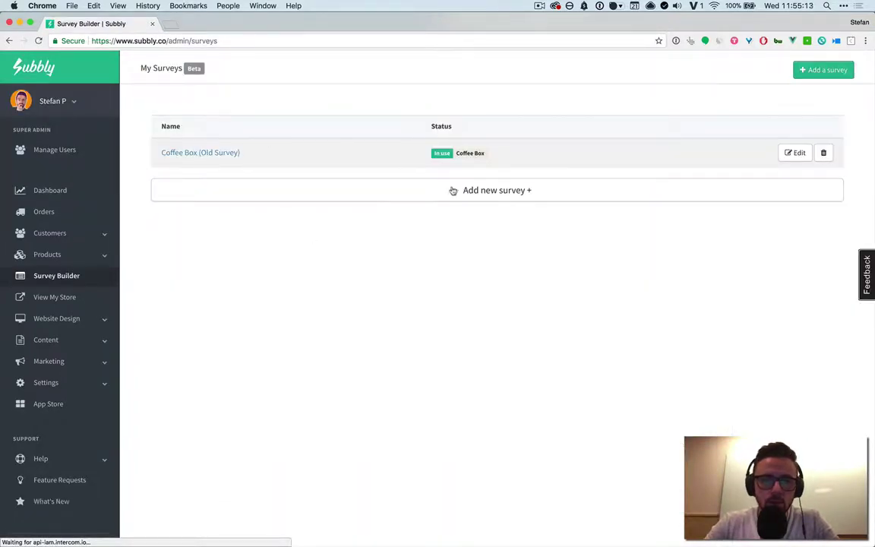
{"action": "left_click", "coordinate": [200, 154]}
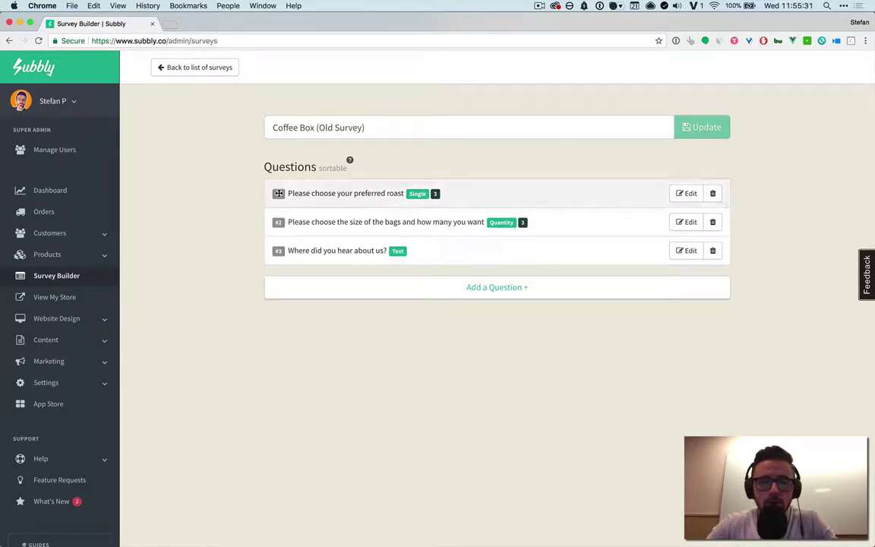
{"action": "mouse_move", "coordinate": [278, 193]}
{"action": "left_mouse_down"}
{"action": "mouse_move", "coordinate": [278, 223]}
{"action": "mouse_move", "coordinate": [279, 194]}
{"action": "left_mouse_up"}
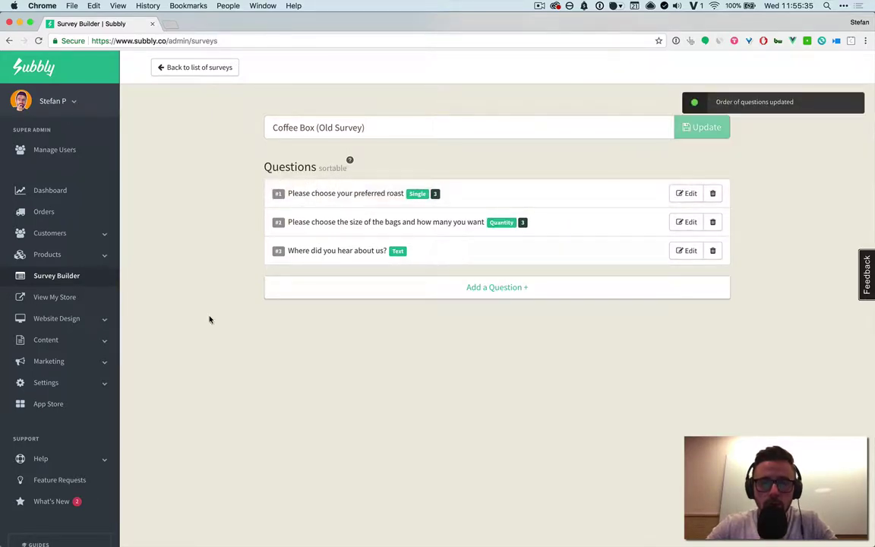
Step: Review the answers and their extra prices in the preferred roast question, leaving it without saving
{"action": "left_click", "coordinate": [683, 196]}
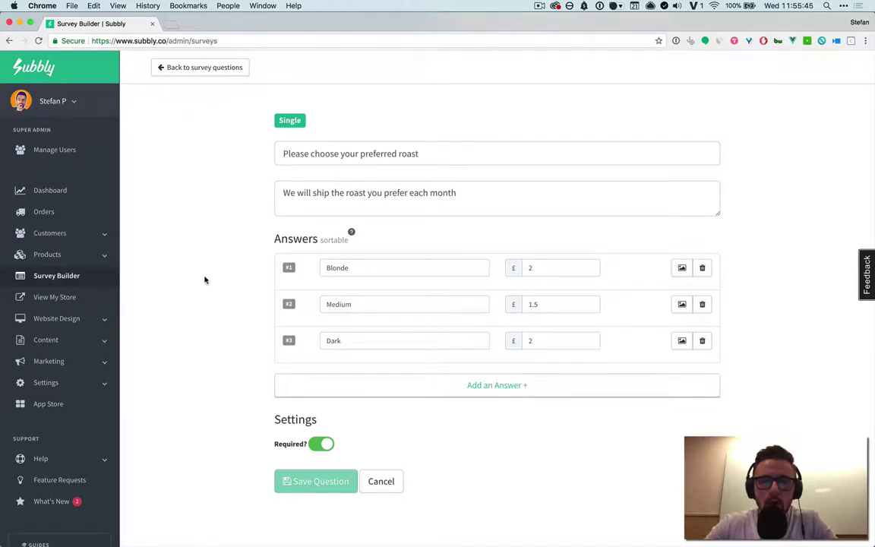
{"action": "left_click", "coordinate": [549, 270]}
{"action": "double_click", "coordinate": [532, 303]}
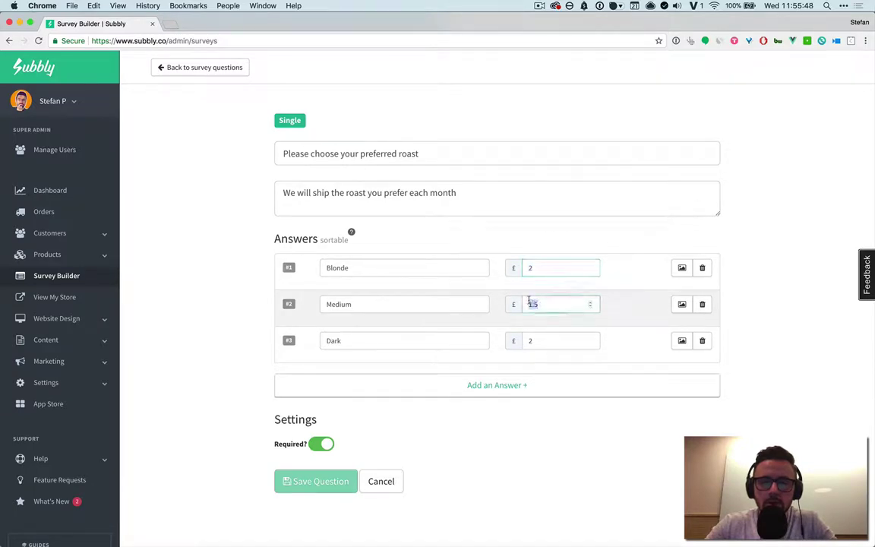
{"action": "double_click", "coordinate": [530, 340]}
{"action": "mouse_move", "coordinate": [681, 305]}
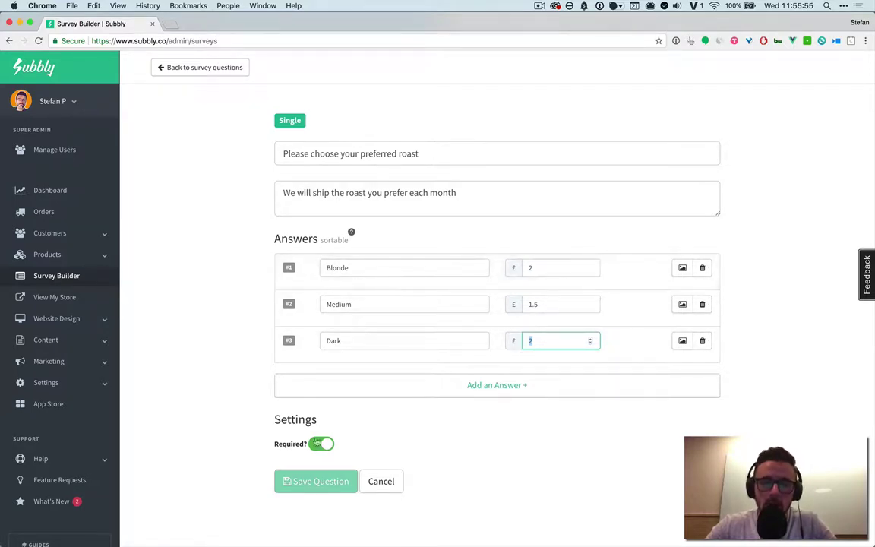
{"action": "left_click", "coordinate": [380, 486]}
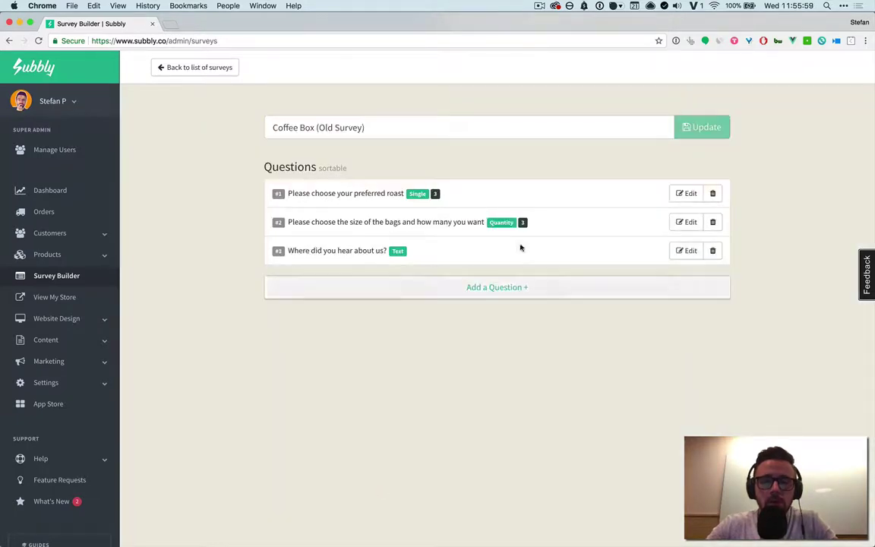
Step: Open the question about bag size and quantity and review its minimum and maximum answer settings
{"action": "left_click", "coordinate": [687, 223]}
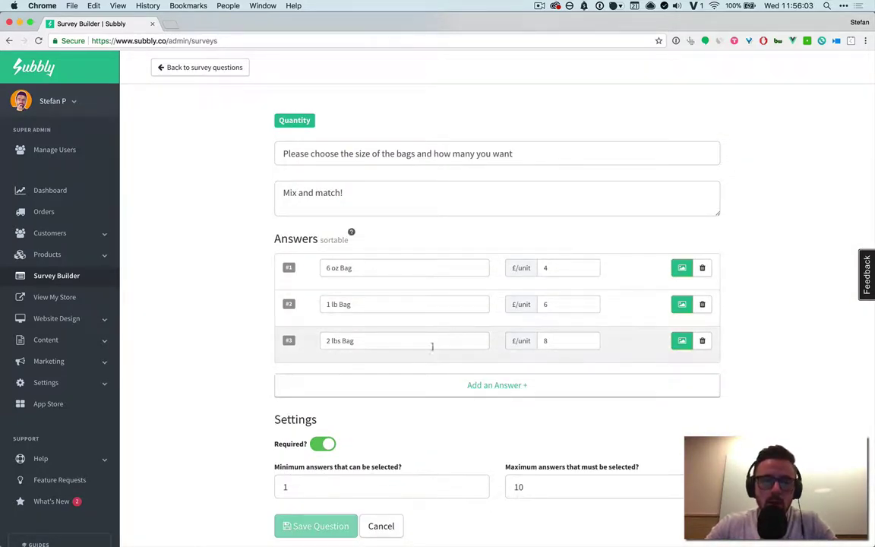
{"action": "scroll", "coordinate": [393, 383], "scroll_direction": "down", "scroll_amount": 3}
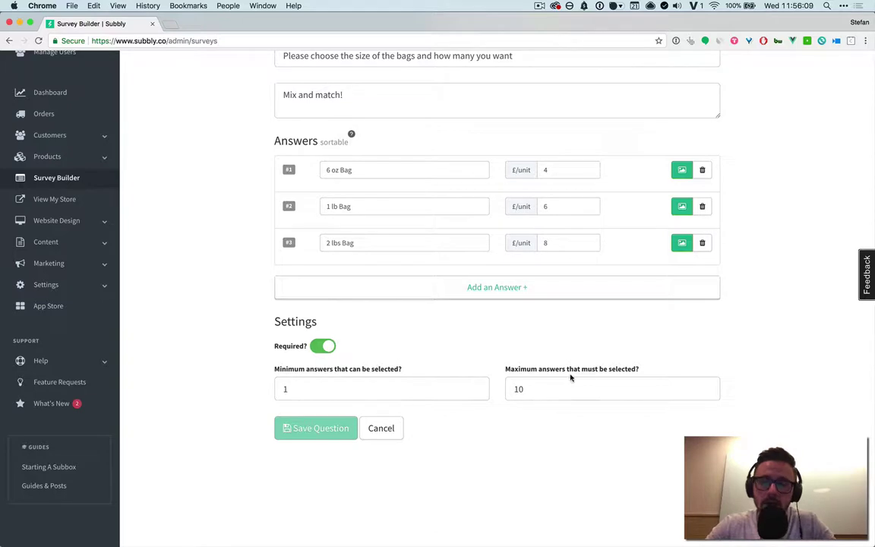
{"action": "scroll", "coordinate": [594, 220], "scroll_direction": "up", "scroll_amount": 3}
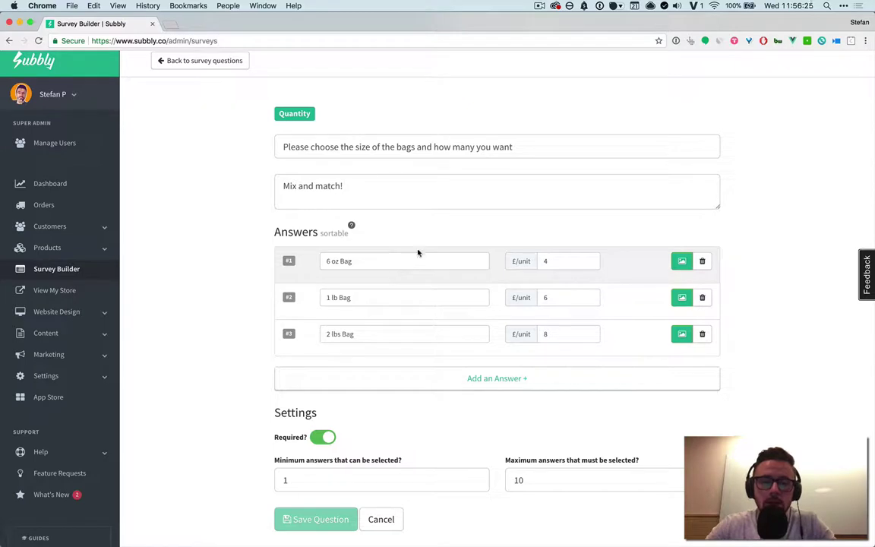
Step: Examine the per-unit price of the 6 oz Bag answer, the answer images and the sorting of the answers
{"action": "left_click", "coordinate": [547, 261]}
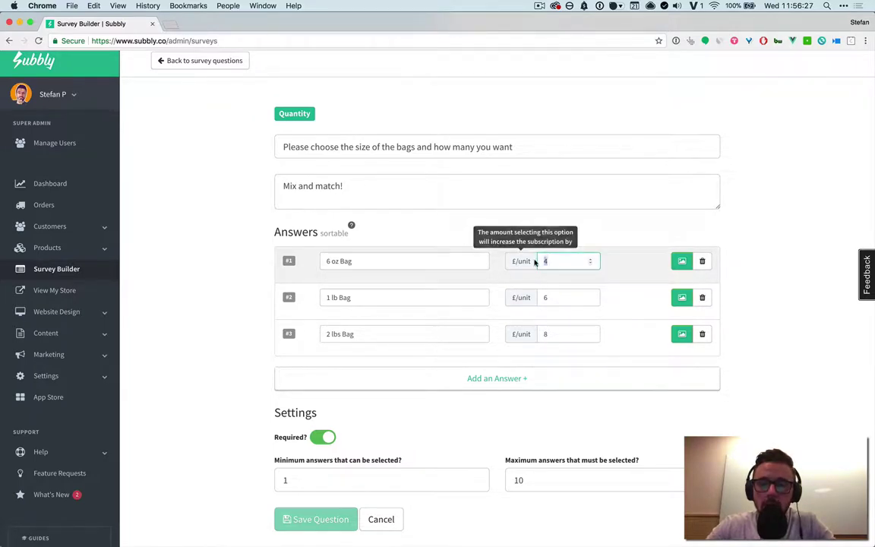
{"action": "left_click", "coordinate": [595, 229]}
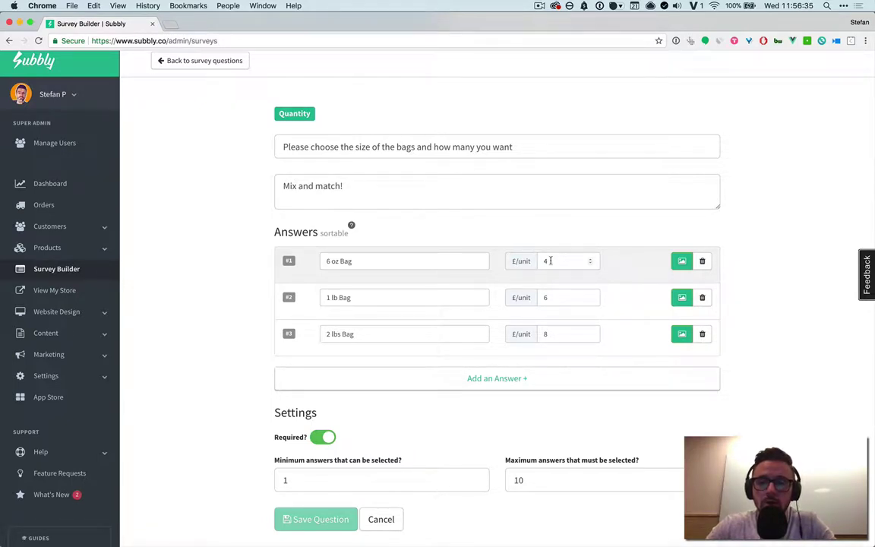
{"action": "double_click", "coordinate": [544, 261]}
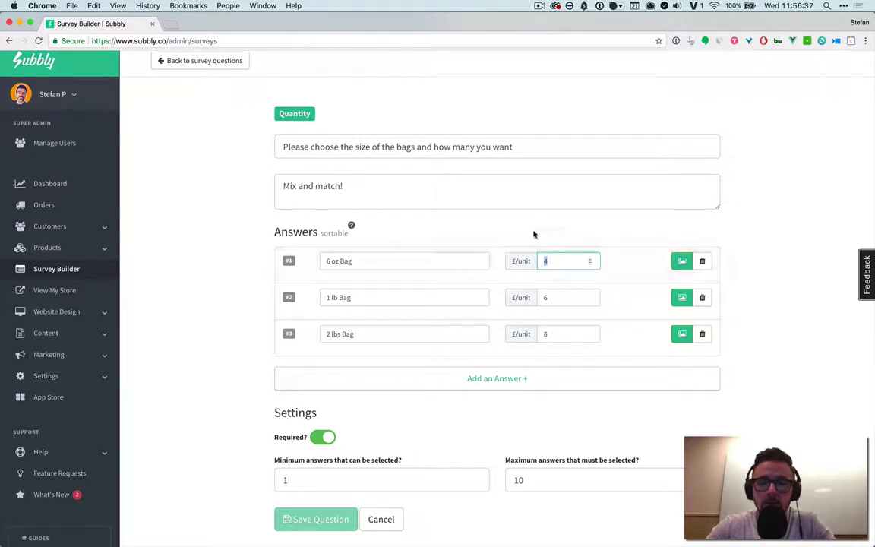
{"action": "left_click", "coordinate": [547, 261]}
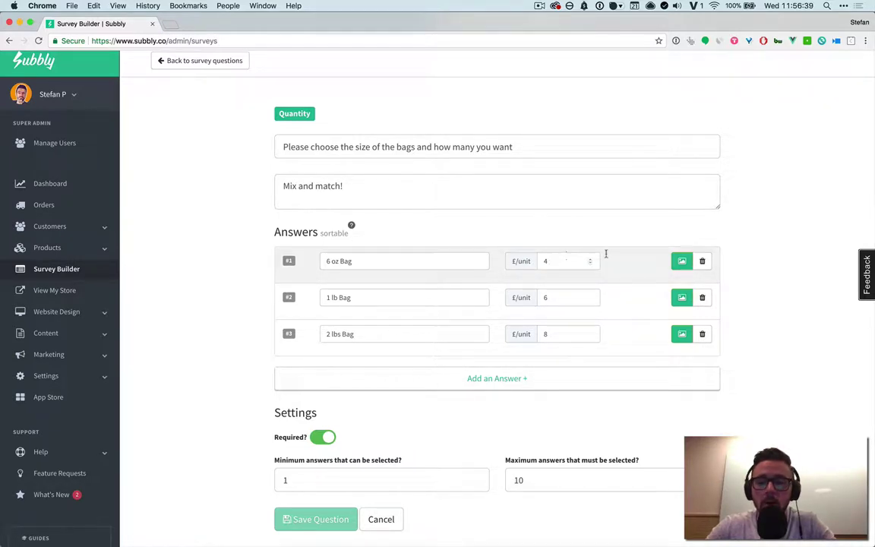
{"action": "mouse_move", "coordinate": [684, 334]}
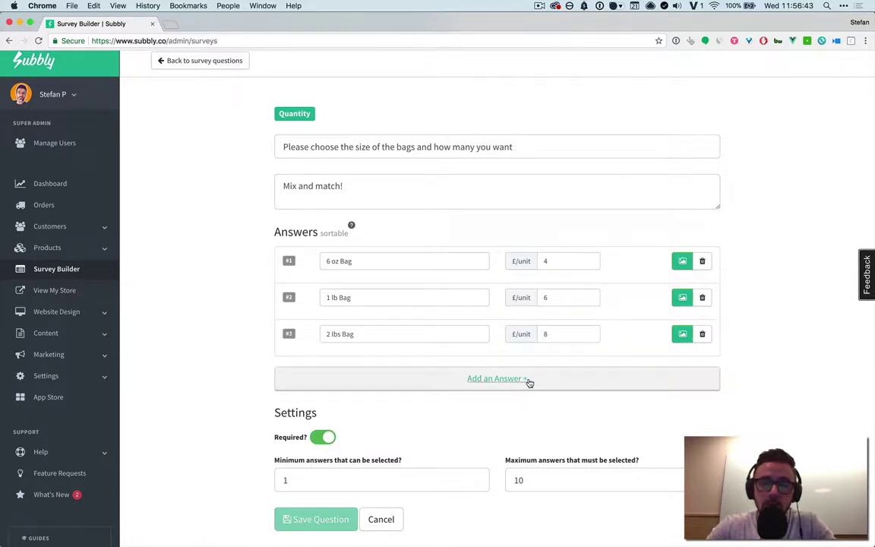
{"action": "mouse_move", "coordinate": [288, 261]}
{"action": "left_mouse_down"}
{"action": "mouse_move", "coordinate": [287, 303]}
{"action": "mouse_move", "coordinate": [287, 259]}
{"action": "left_mouse_up"}
{"action": "scroll", "coordinate": [215, 288], "scroll_direction": "up", "scroll_amount": 1}
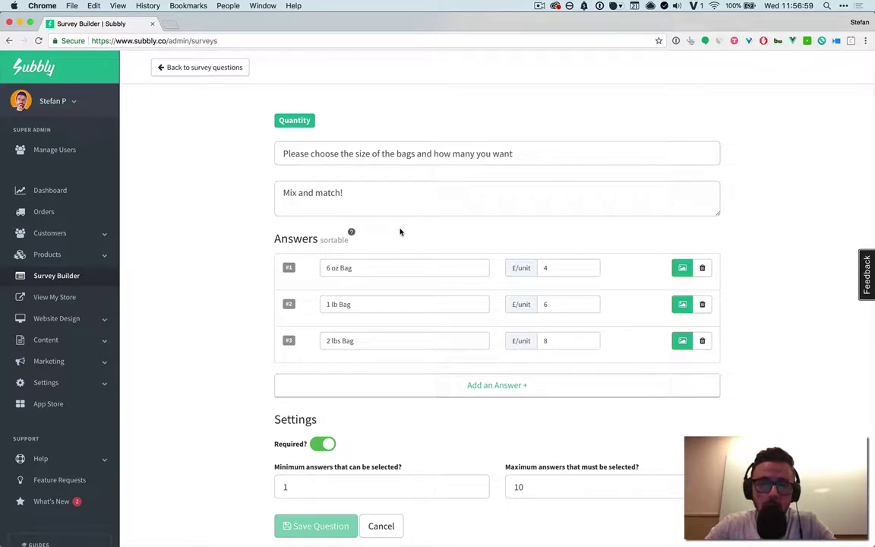
Step: View the Embed Checkout code of the Coffee Box subscription product, select the whole snippet and close it
{"action": "left_click", "coordinate": [70, 319]}
{"action": "left_click", "coordinate": [50, 350]}
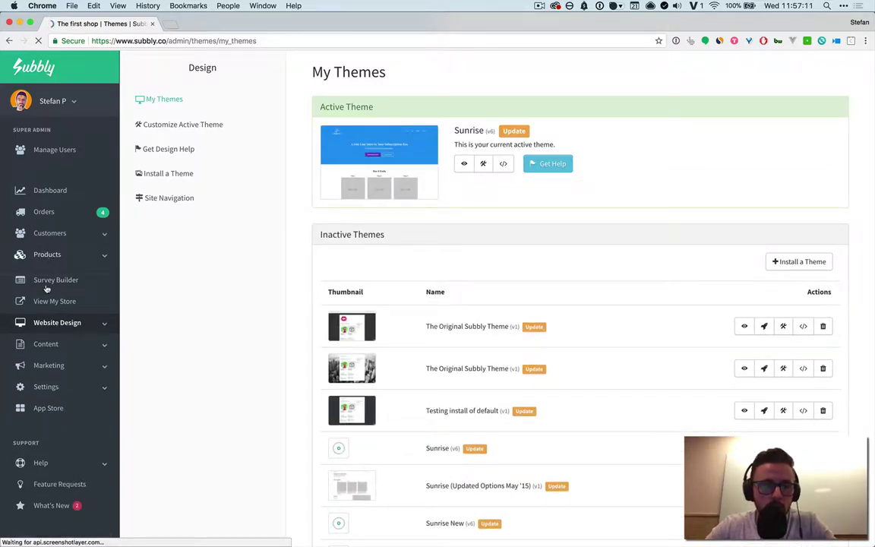
{"action": "left_click", "coordinate": [45, 255]}
{"action": "left_click", "coordinate": [49, 281]}
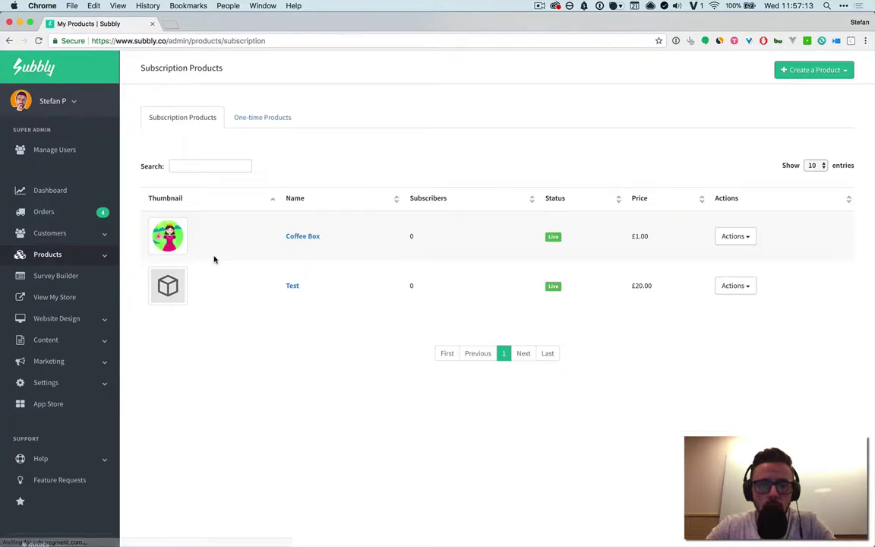
{"action": "left_click", "coordinate": [748, 237]}
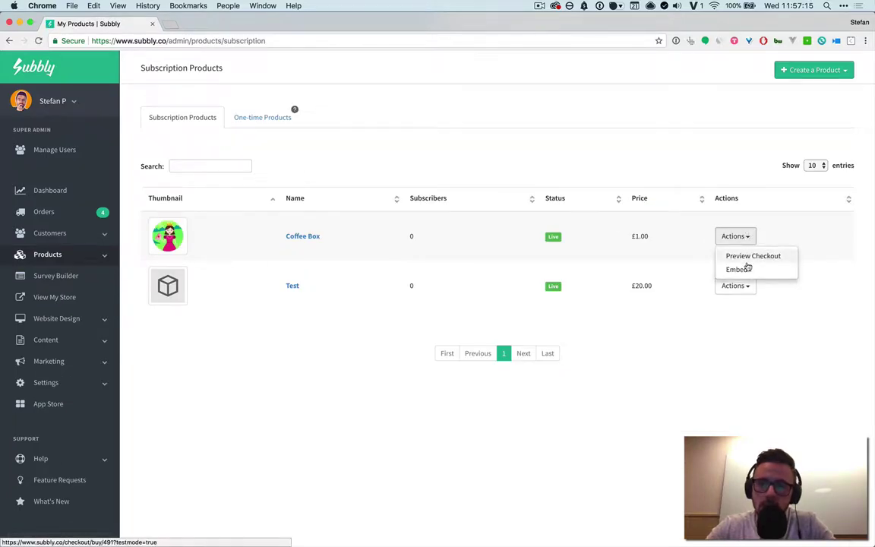
{"action": "left_click", "coordinate": [743, 268]}
{"action": "left_click_drag", "start_coordinate": [341, 218], "coordinate": [512, 273]}
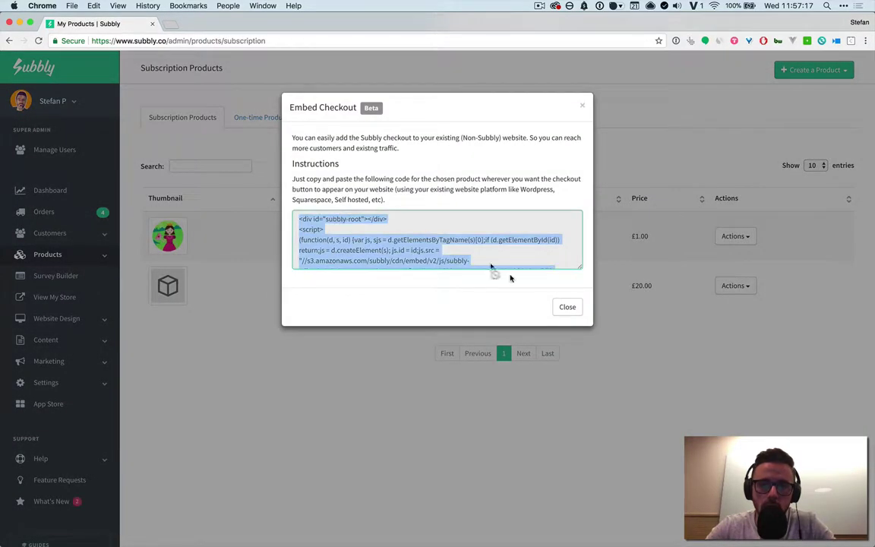
{"action": "left_click", "coordinate": [566, 307]}
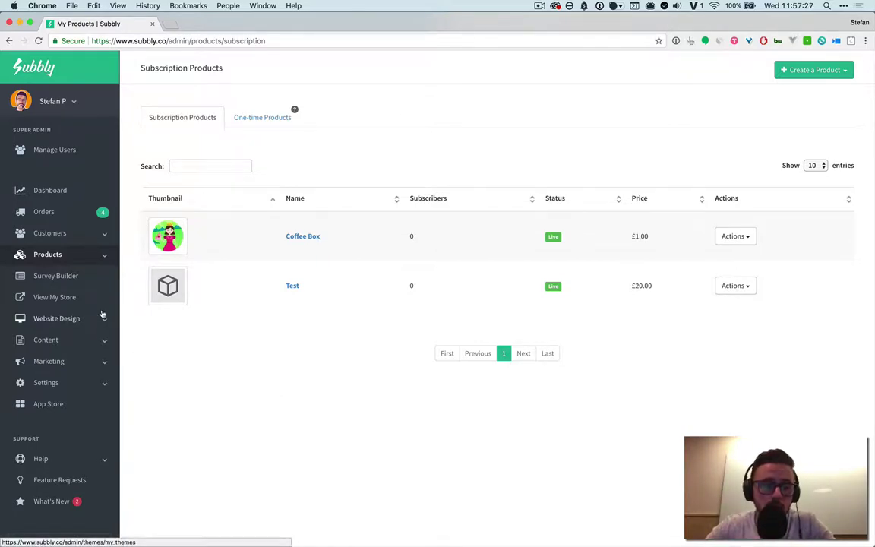
Step: Install the Oceanic theme from the theme gallery, keeping Oceanic as its name
{"action": "left_click", "coordinate": [70, 320]}
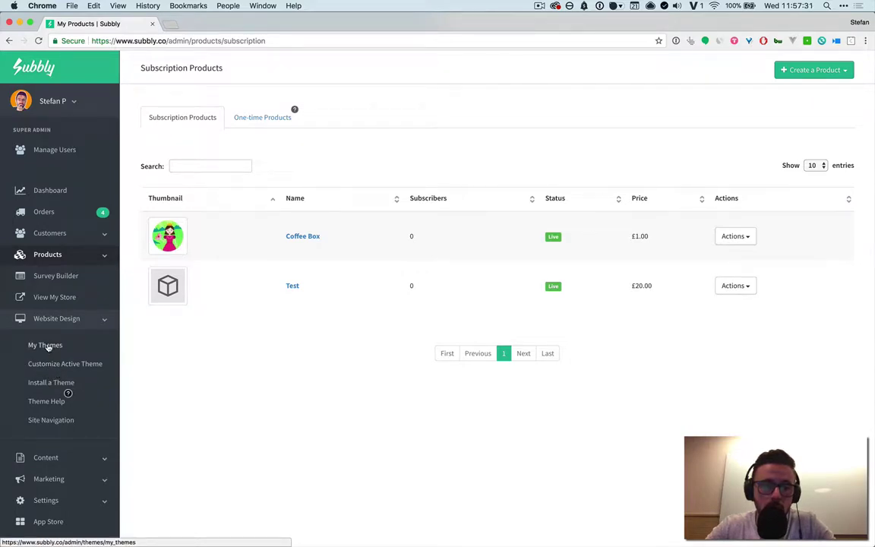
{"action": "left_click", "coordinate": [45, 345]}
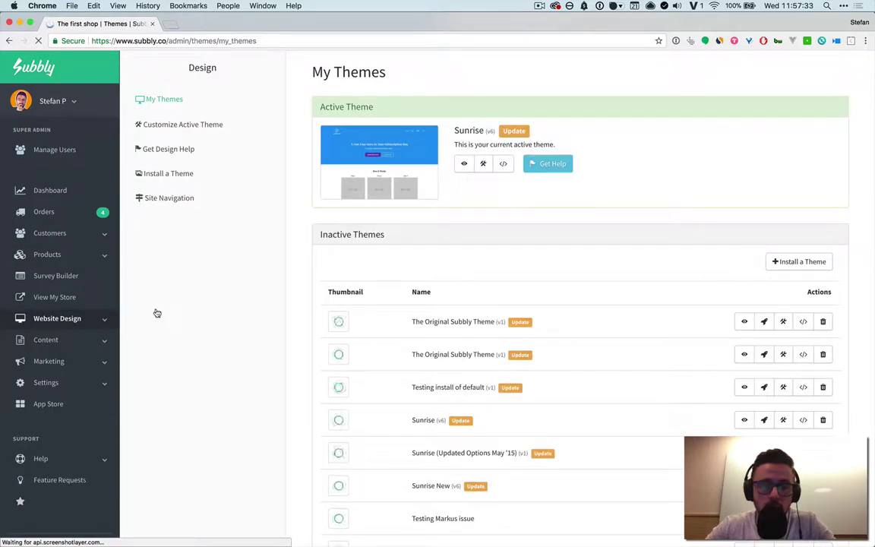
{"action": "left_click", "coordinate": [174, 174]}
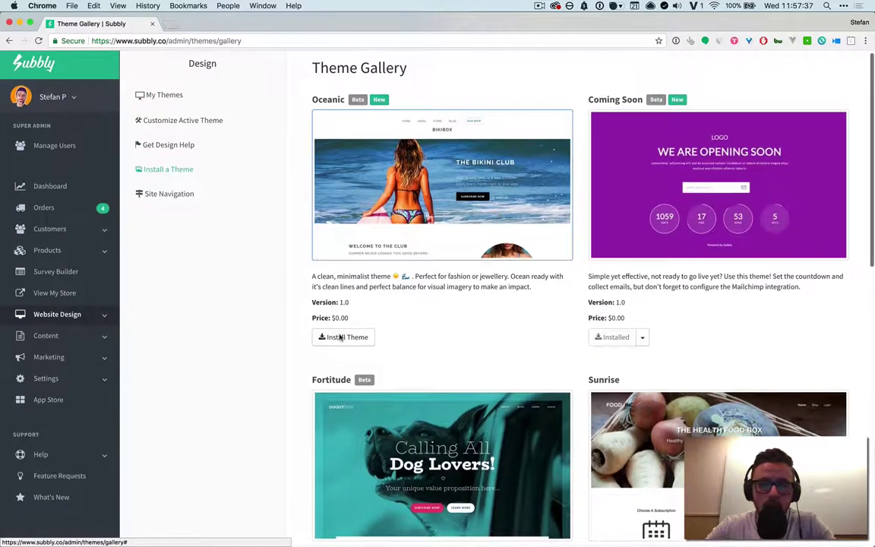
{"action": "left_click", "coordinate": [340, 337]}
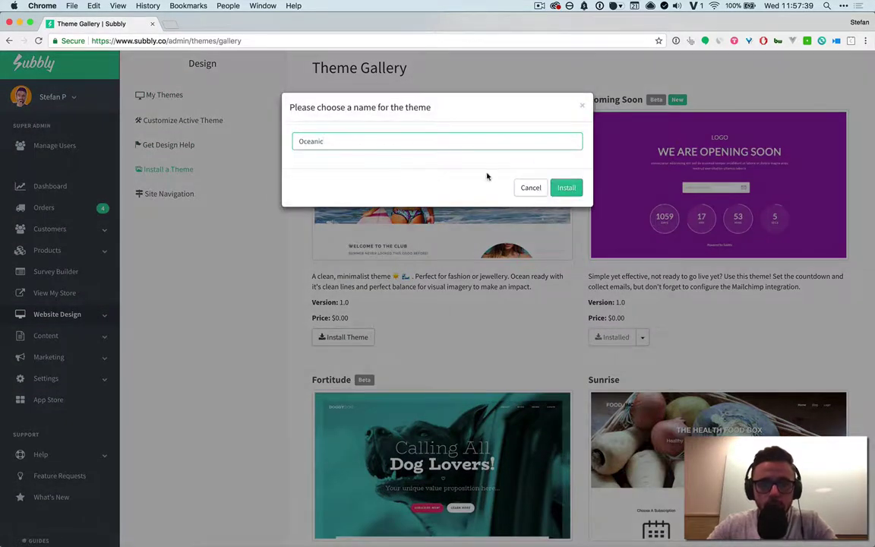
{"action": "left_click", "coordinate": [568, 187]}
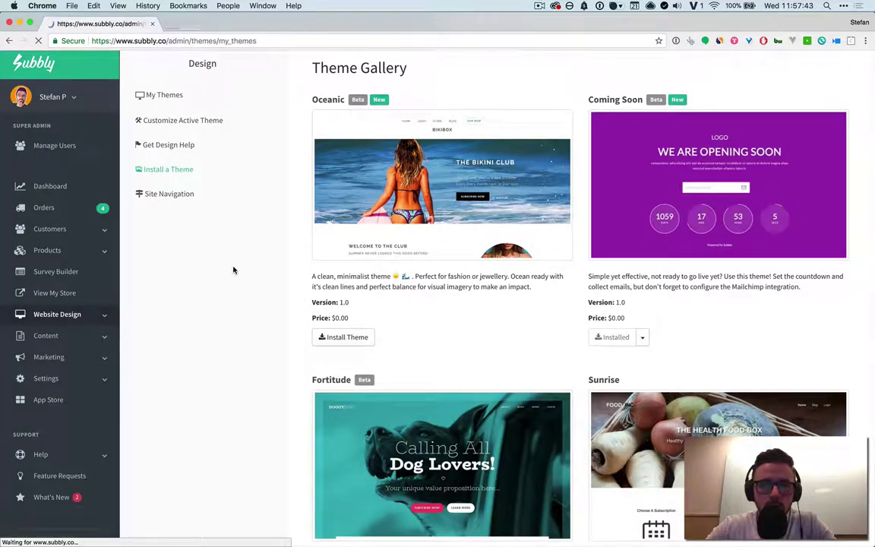
Step: Preview the newly installed Oceanic theme, look through its homepage sections including products, Instagram and video, and close the preview
{"action": "scroll", "coordinate": [415, 325], "scroll_direction": "down", "scroll_amount": 1}
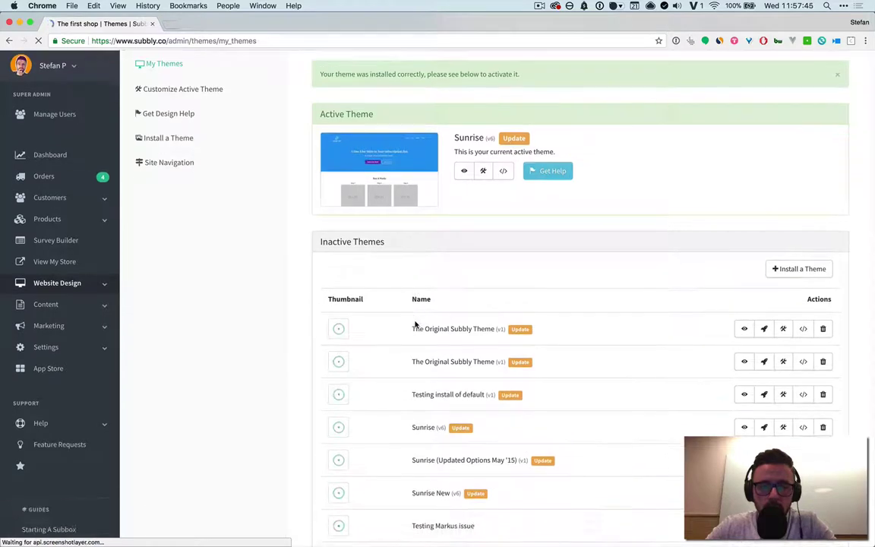
{"action": "scroll", "coordinate": [415, 325], "scroll_direction": "down", "scroll_amount": 5}
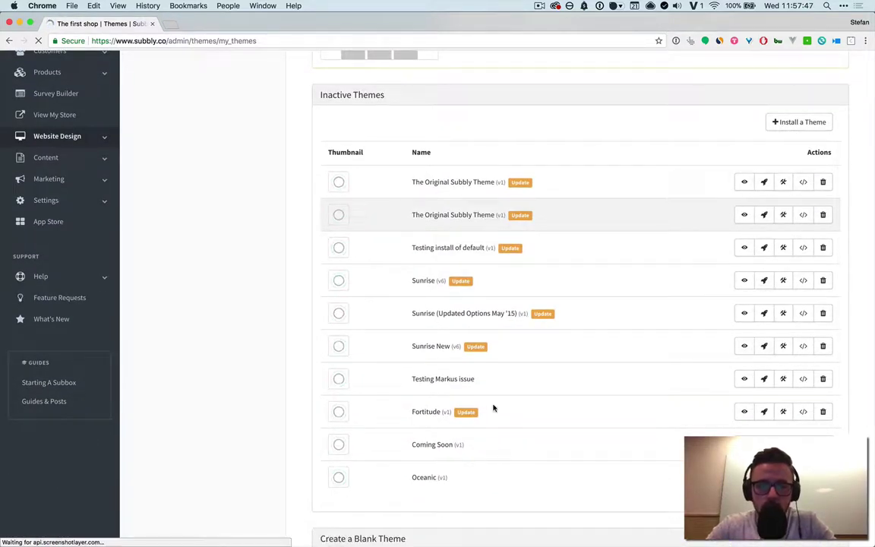
{"action": "scroll", "coordinate": [628, 452], "scroll_direction": "down", "scroll_amount": 4}
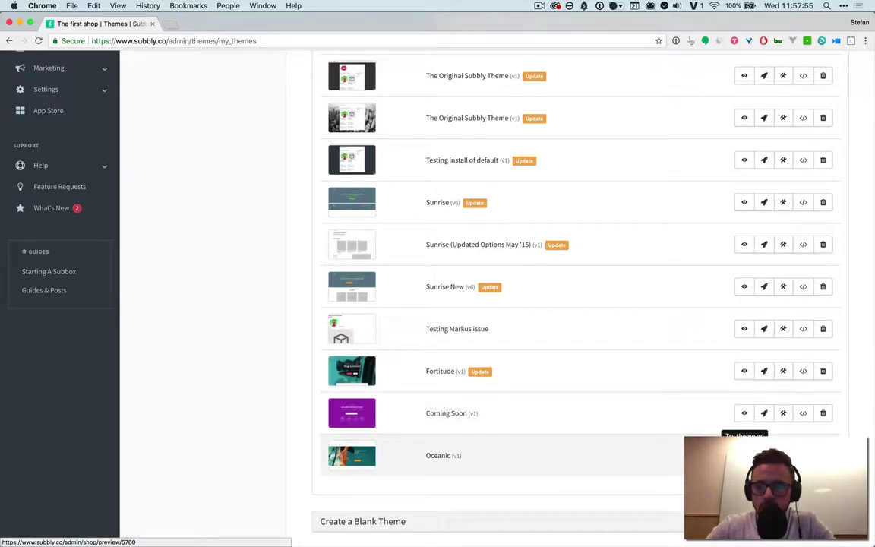
{"action": "left_click", "coordinate": [744, 454]}
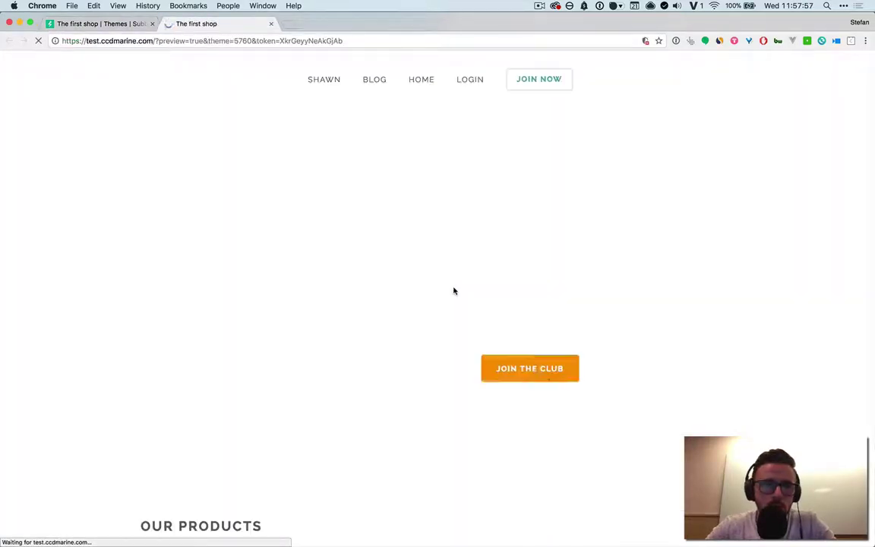
{"action": "scroll", "coordinate": [418, 354], "scroll_direction": "down", "scroll_amount": 10}
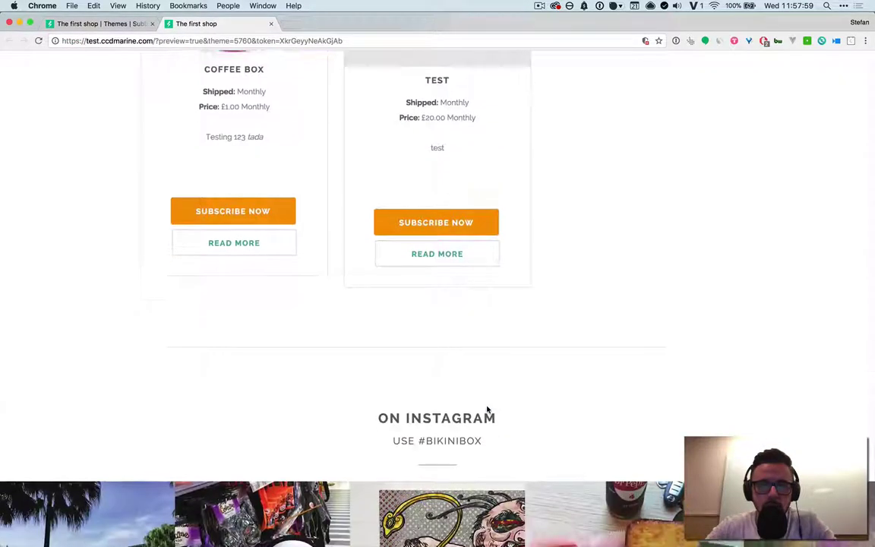
{"action": "scroll", "coordinate": [486, 404], "scroll_direction": "up", "scroll_amount": 3}
{"action": "scroll", "coordinate": [432, 252], "scroll_direction": "down", "scroll_amount": 10}
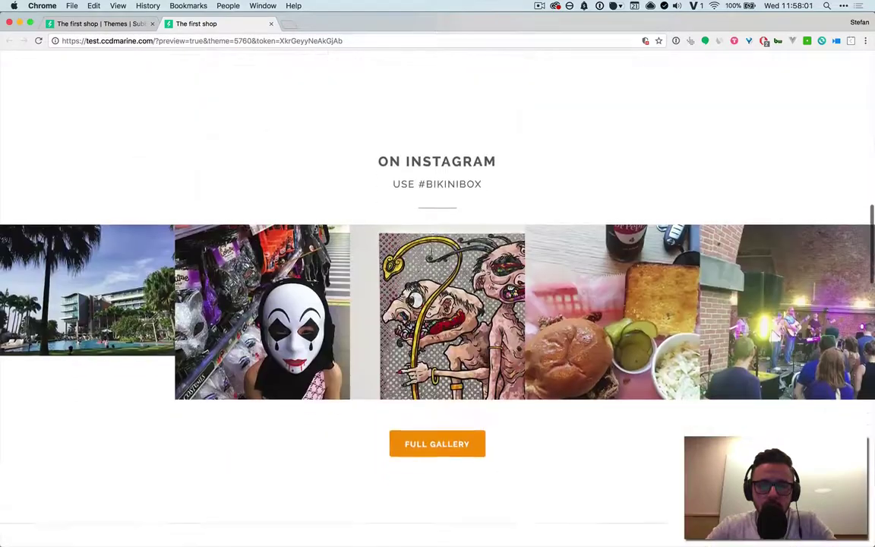
{"action": "scroll", "coordinate": [475, 287], "scroll_direction": "down", "scroll_amount": 15}
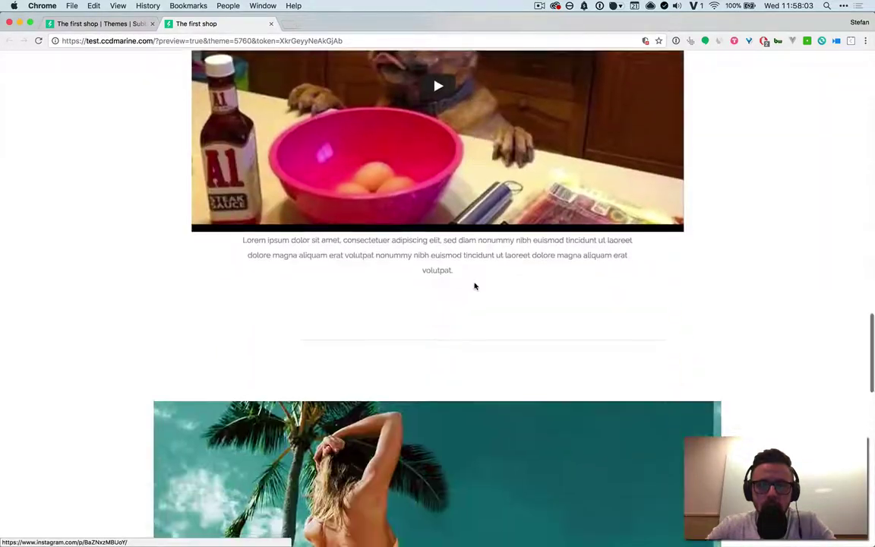
{"action": "scroll", "coordinate": [474, 285], "scroll_direction": "up", "scroll_amount": 20}
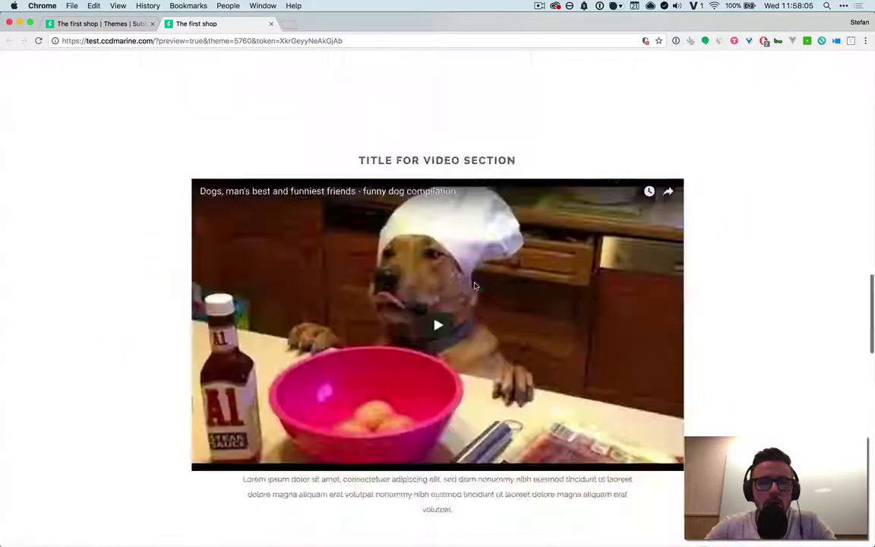
{"action": "left_click", "coordinate": [272, 25]}
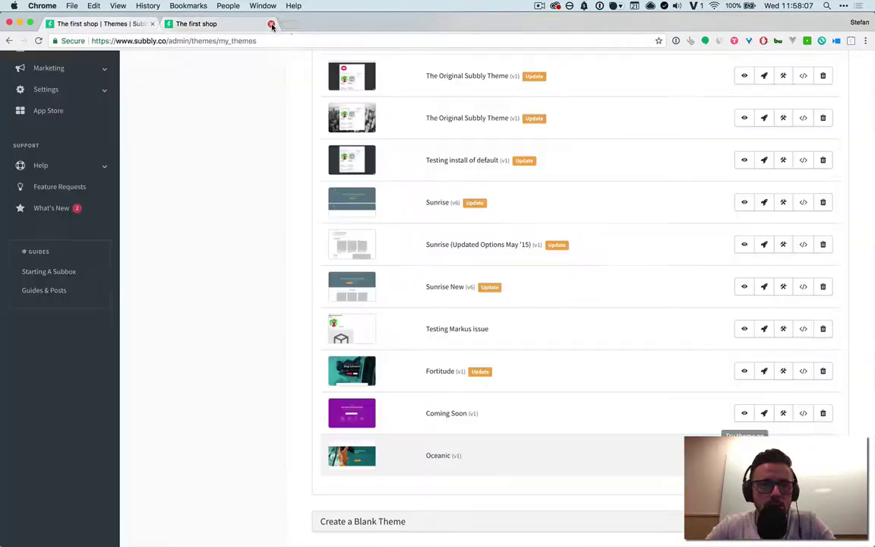
Step: Open the Oceanic theme for customization in the website builder and check the image editing option of the homepage hero banner
{"action": "scroll", "coordinate": [687, 371], "scroll_direction": "up", "scroll_amount": 10}
{"action": "scroll", "coordinate": [687, 371], "scroll_direction": "down", "scroll_amount": 4}
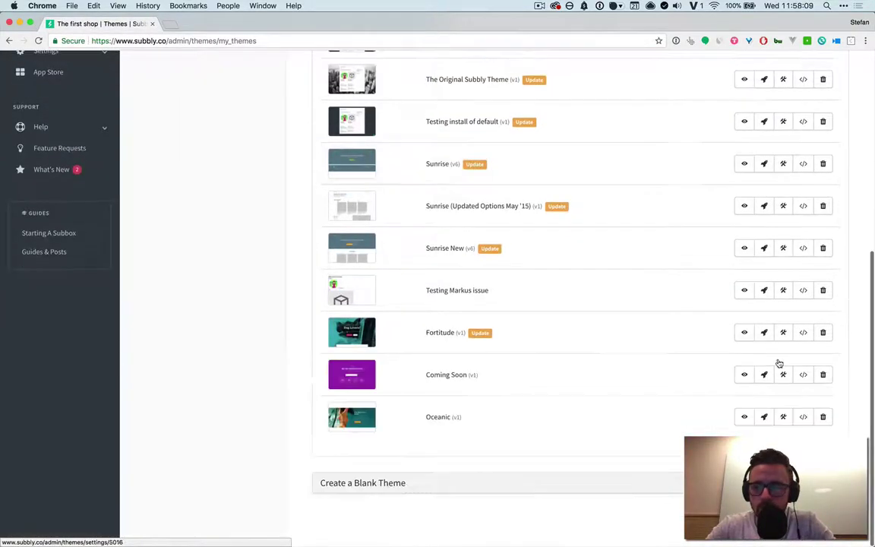
{"action": "left_click", "coordinate": [784, 418]}
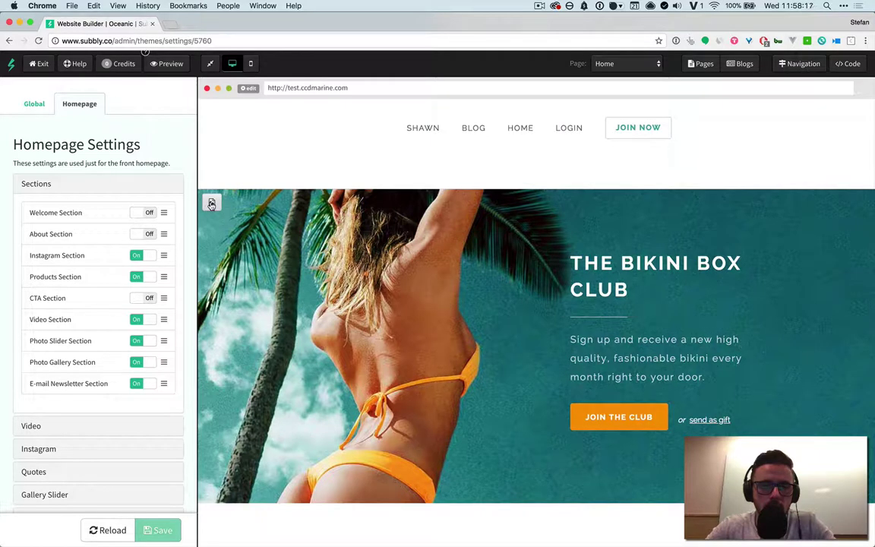
{"action": "left_click", "coordinate": [212, 112]}
{"action": "left_click", "coordinate": [388, 231]}
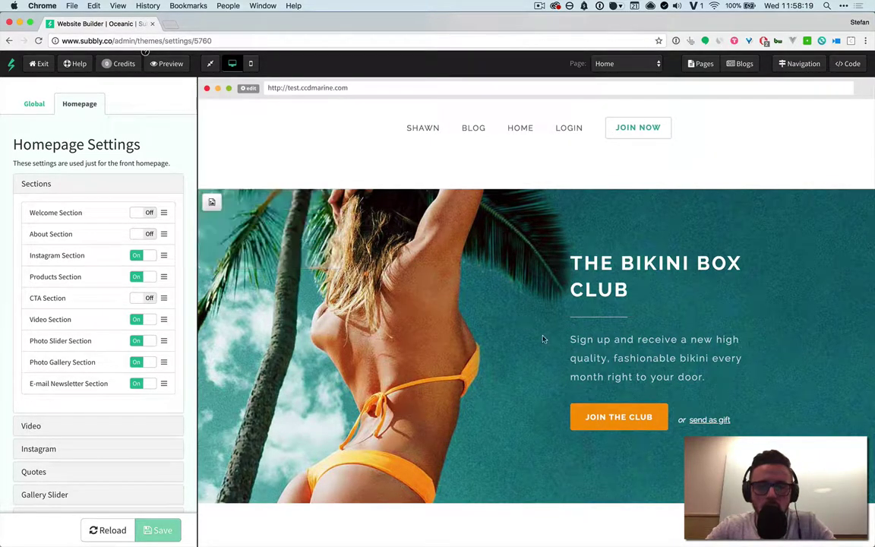
Step: Link the Join the Club button in the hero banner to the Home page, set its color to yellow and save it
{"action": "left_click", "coordinate": [575, 408]}
{"action": "left_click", "coordinate": [557, 306]}
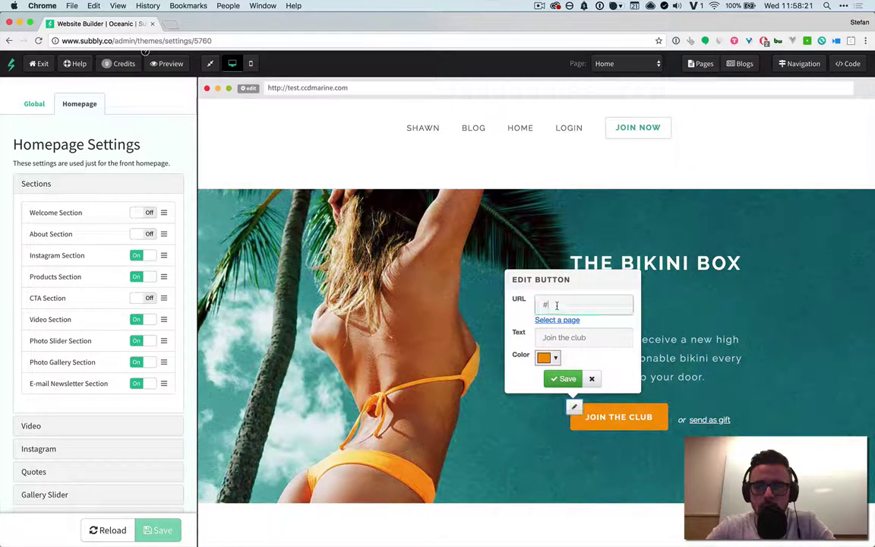
{"action": "left_click", "coordinate": [567, 319]}
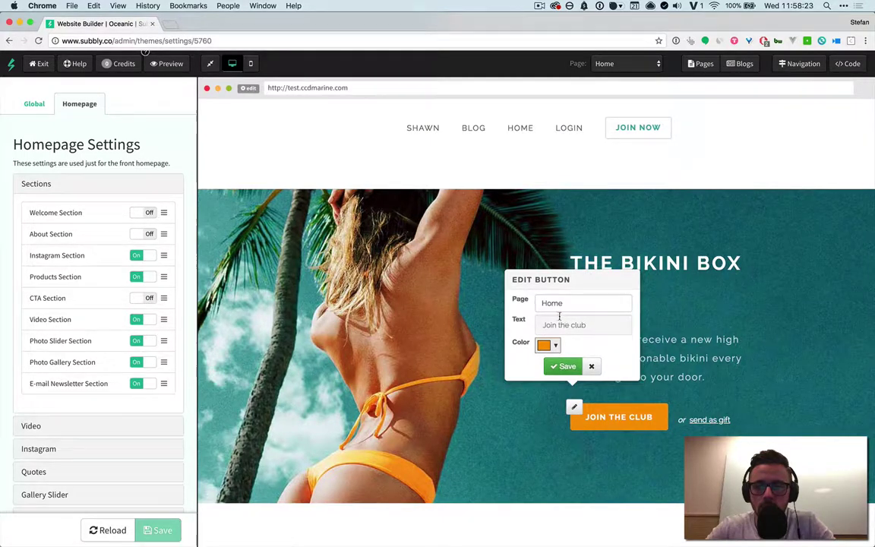
{"action": "left_click", "coordinate": [554, 308]}
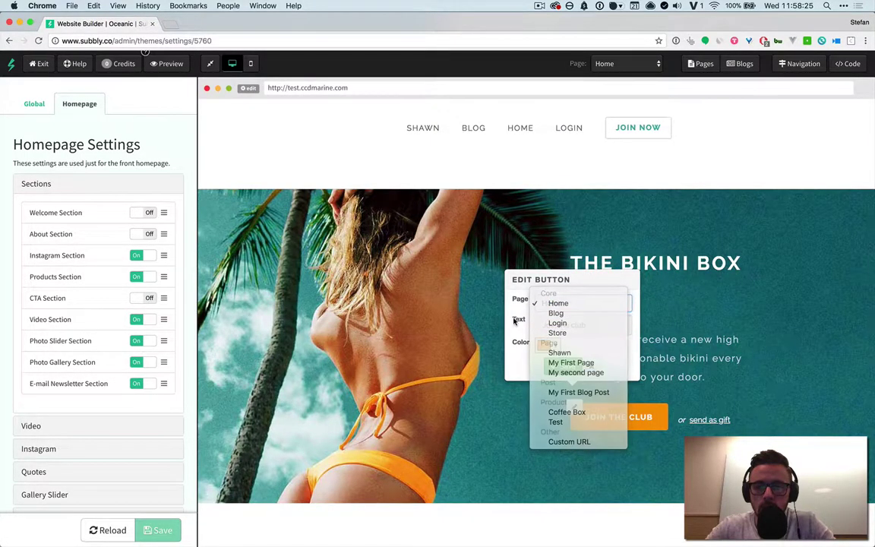
{"action": "key", "text": "Escape"}
{"action": "left_click", "coordinate": [548, 345]}
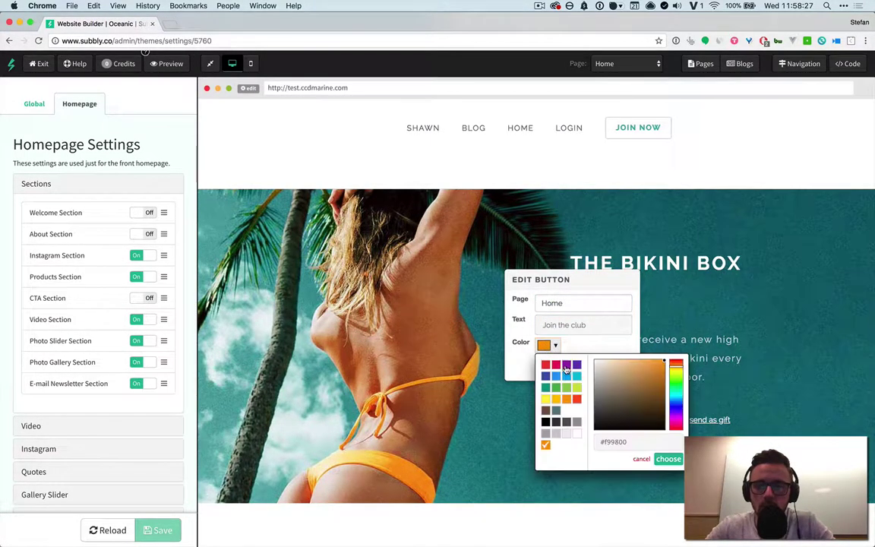
{"action": "left_click", "coordinate": [576, 365]}
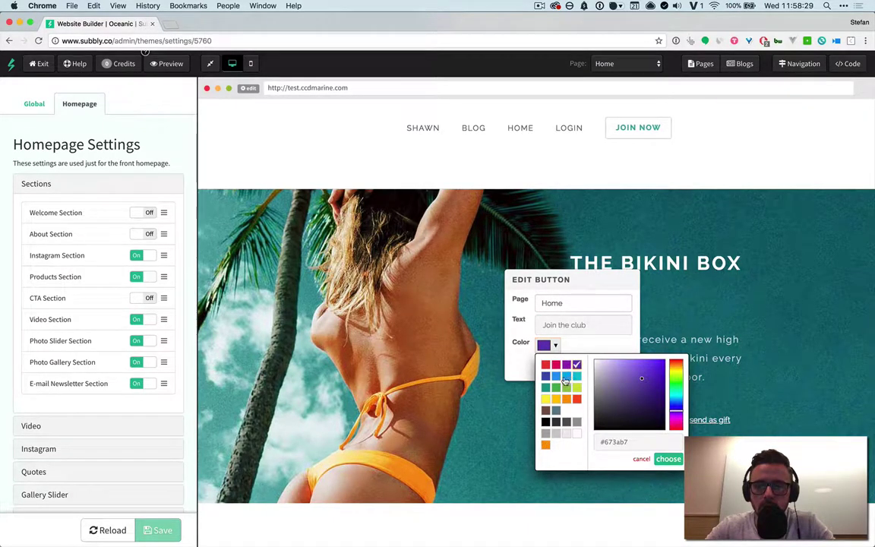
{"action": "left_click", "coordinate": [546, 400]}
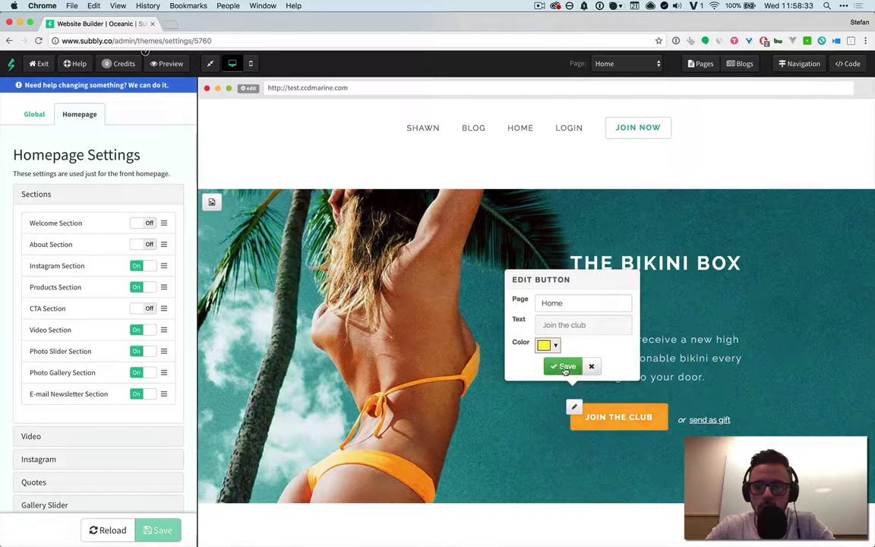
{"action": "left_click", "coordinate": [565, 367]}
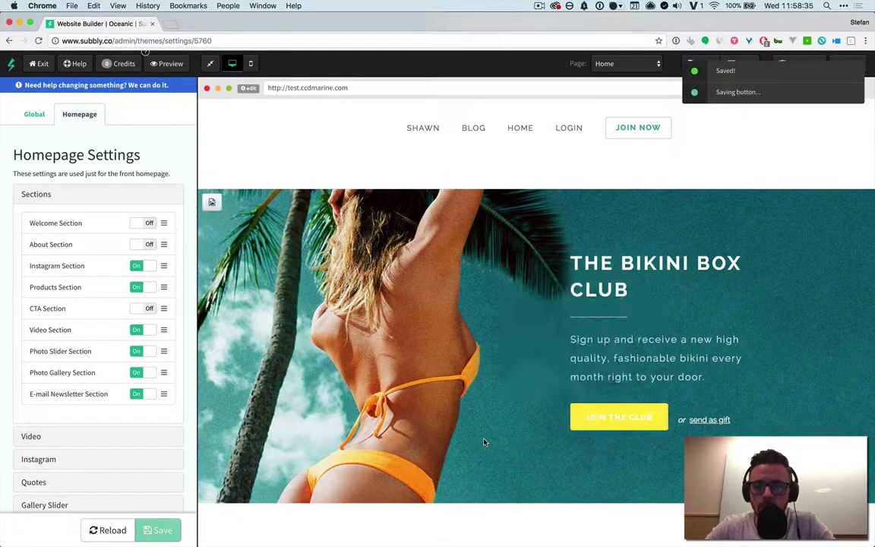
Step: Change the Join the Club button's color to pink #e91e63 and save the button
{"action": "left_click", "coordinate": [574, 409]}
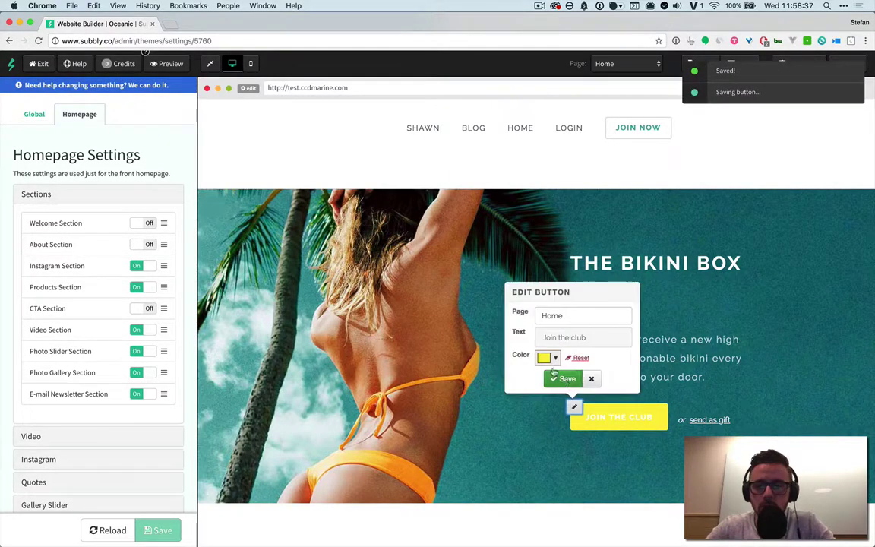
{"action": "left_click", "coordinate": [545, 357]}
{"action": "left_click", "coordinate": [576, 388]}
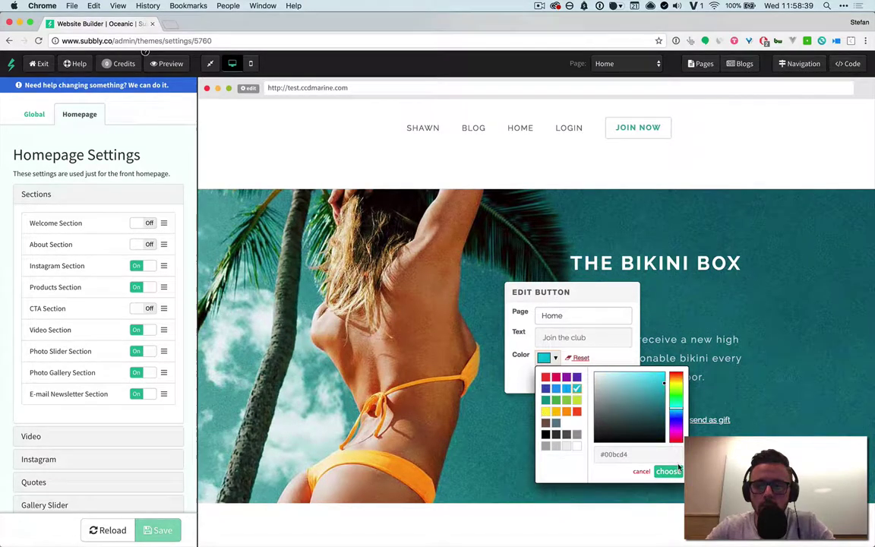
{"action": "left_click", "coordinate": [556, 377]}
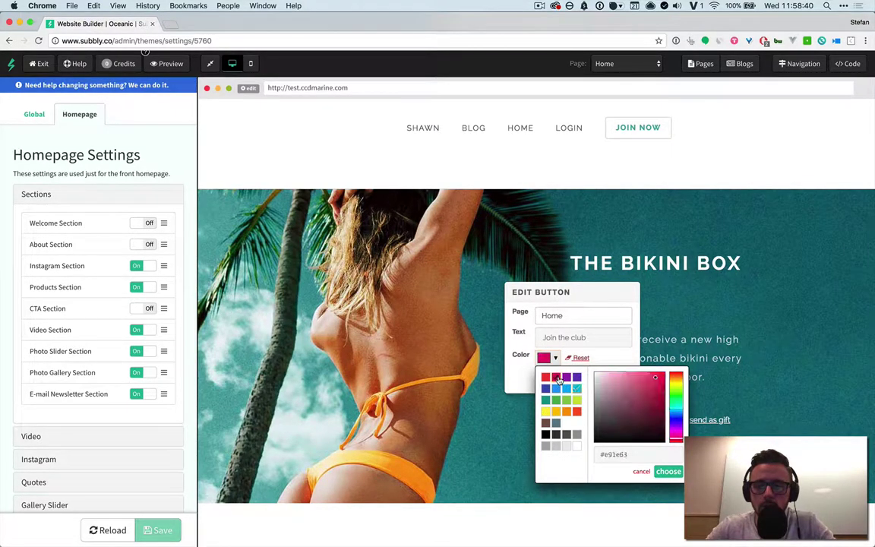
{"action": "left_click", "coordinate": [668, 470]}
{"action": "left_click", "coordinate": [563, 378]}
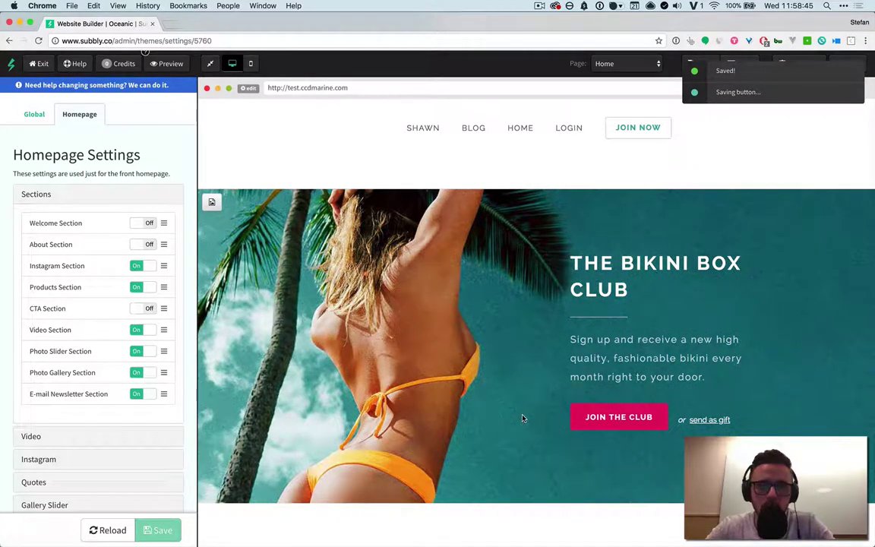
Step: Review the theme's global settings for Integrations + Javascript, Logo and Fonts
{"action": "left_click", "coordinate": [34, 114]}
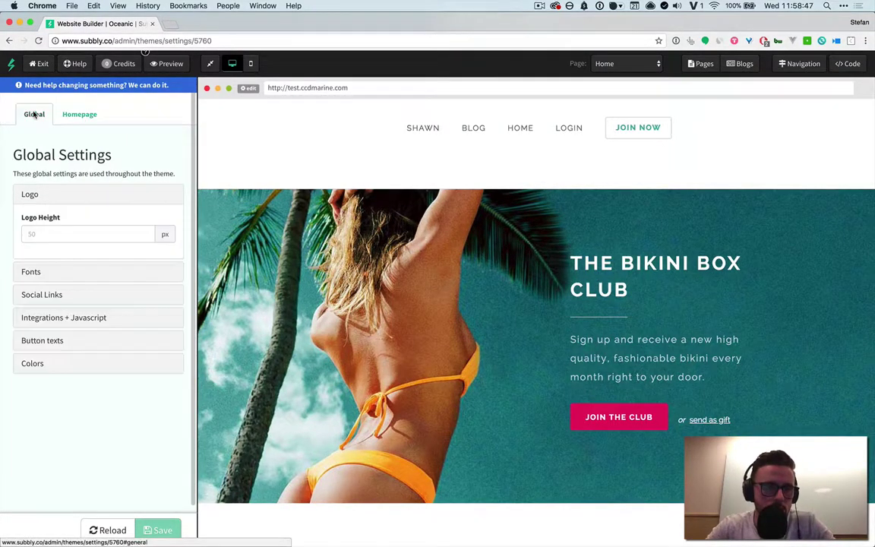
{"action": "left_click", "coordinate": [37, 318]}
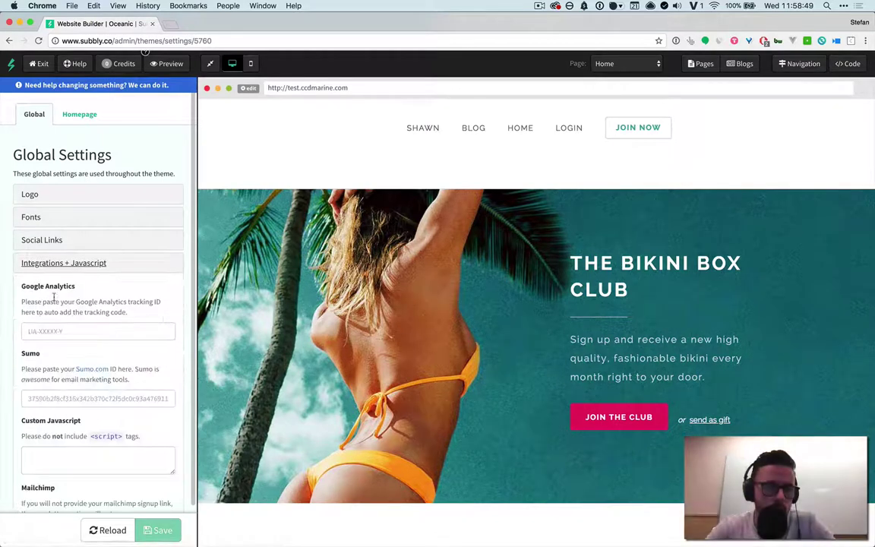
{"action": "left_click", "coordinate": [30, 194]}
{"action": "left_click", "coordinate": [30, 270]}
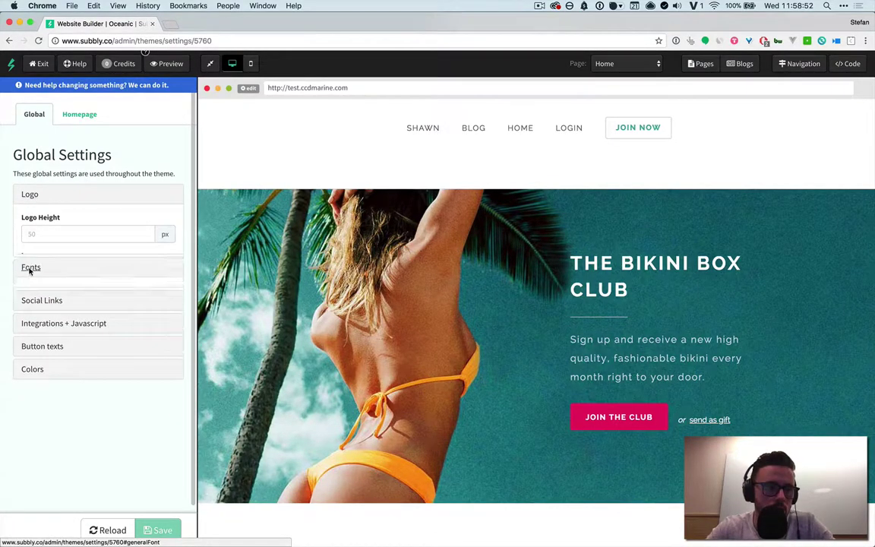
{"action": "left_click", "coordinate": [29, 195]}
Step: Look over the homepage sections and the CTA Section's reordering handle, and exit the website builder
{"action": "left_click", "coordinate": [77, 118]}
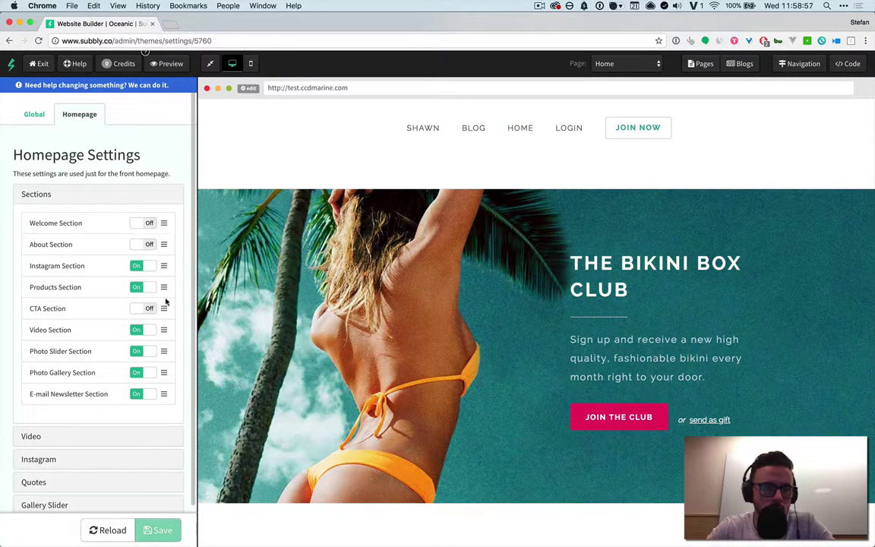
{"action": "mouse_move", "coordinate": [165, 310]}
{"action": "left_mouse_down"}
{"action": "mouse_move", "coordinate": [164, 284]}
{"action": "mouse_move", "coordinate": [164, 306]}
{"action": "left_mouse_up"}
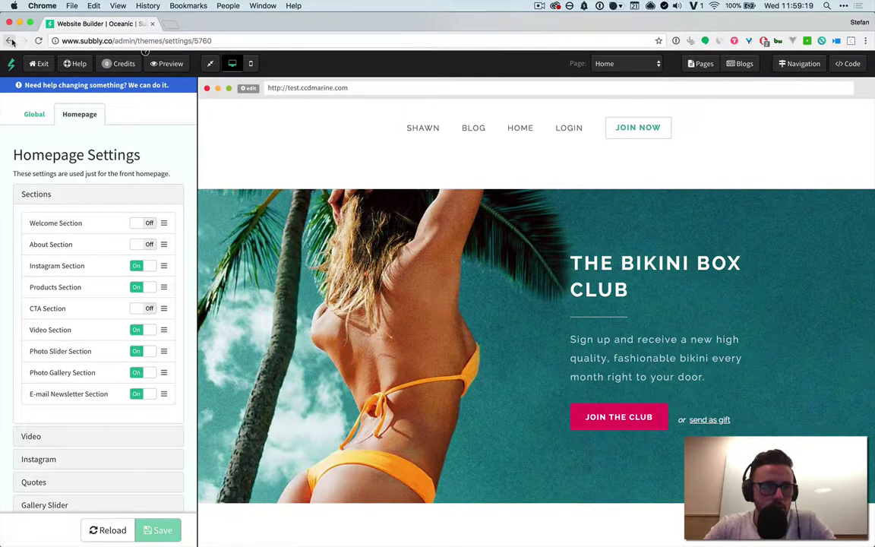
{"action": "left_click", "coordinate": [39, 63]}
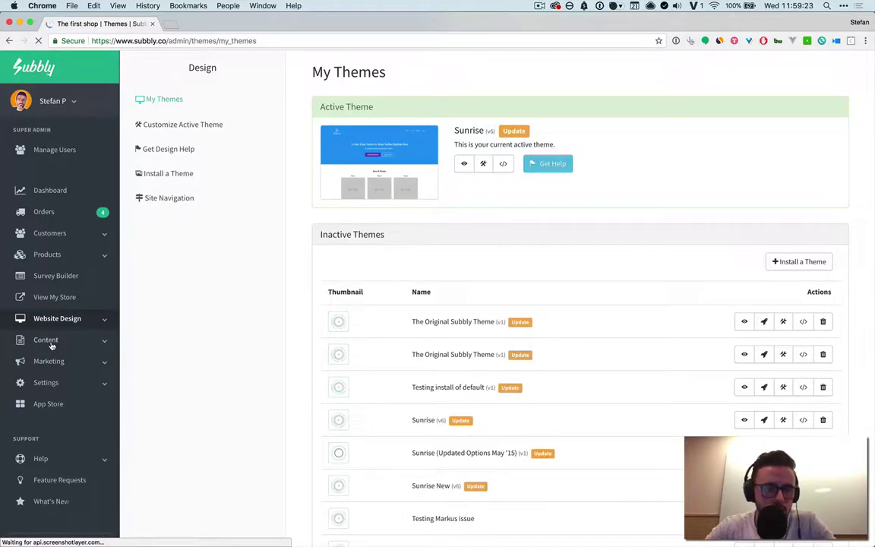
Step: View the store's list of content pages and its list of blog posts
{"action": "left_click", "coordinate": [50, 342]}
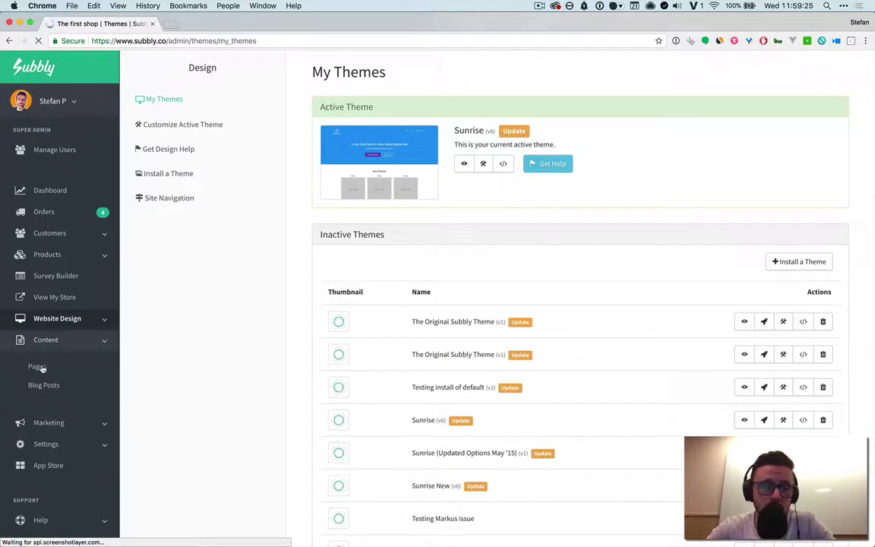
{"action": "left_click", "coordinate": [36, 367]}
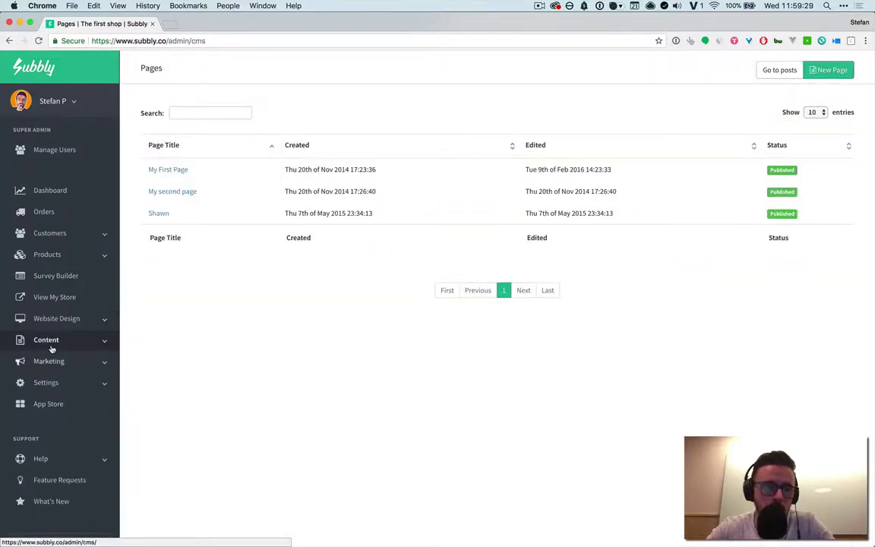
{"action": "left_click", "coordinate": [51, 341]}
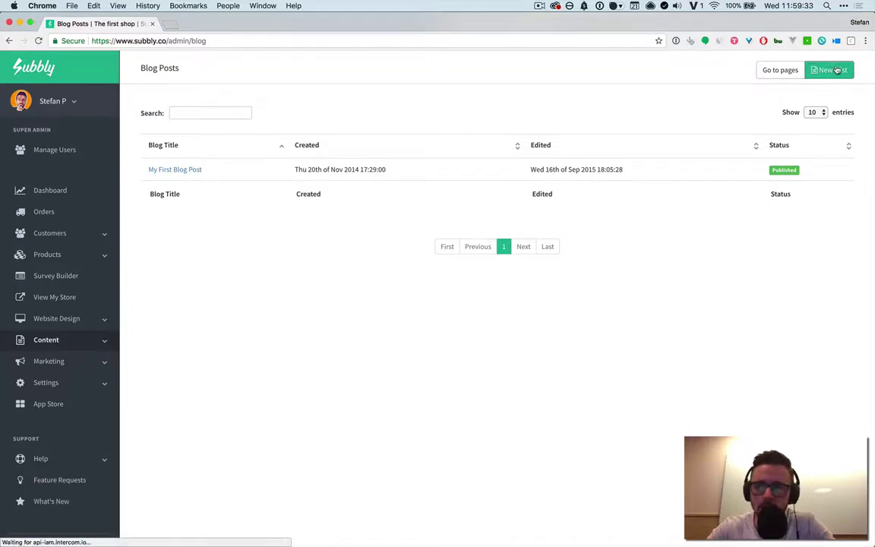
Step: Open the marketing Referral Program settings and select the referrer credit amount for review
{"action": "left_click", "coordinate": [54, 362]}
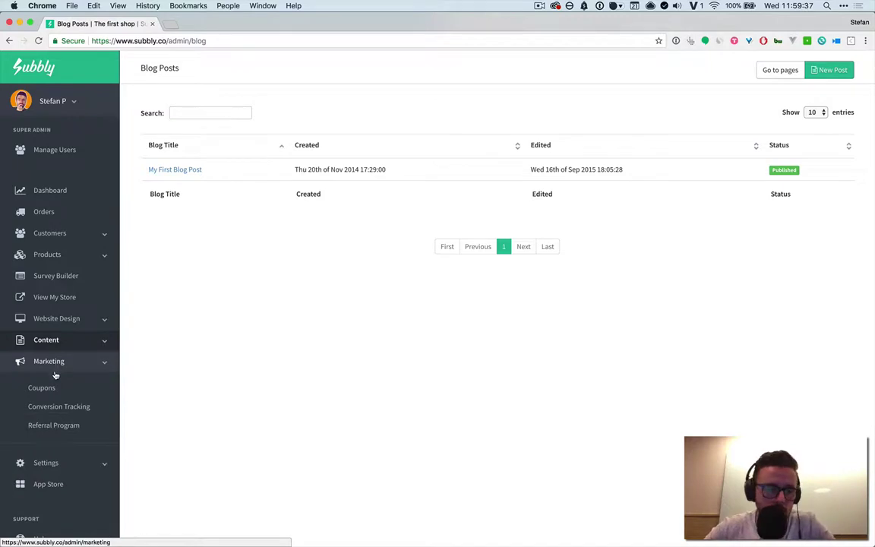
{"action": "left_click", "coordinate": [42, 426]}
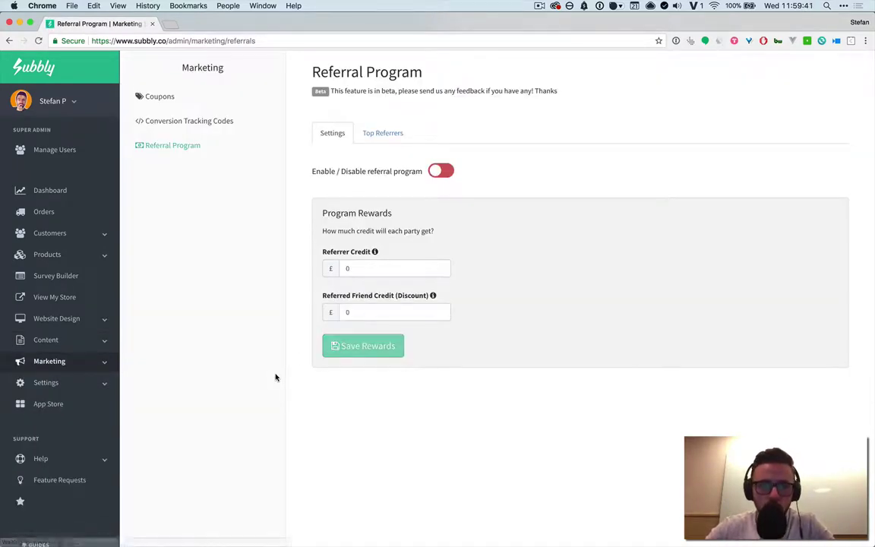
{"action": "double_click", "coordinate": [382, 267]}
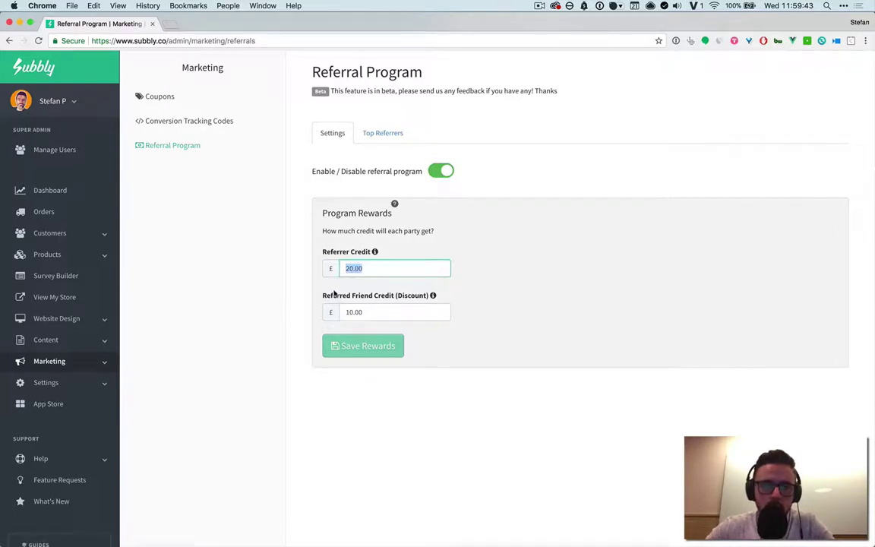
Step: Review the referred friend credit amount and the Top Referrers list, and return to the referral program settings
{"action": "key", "text": "Tab"}
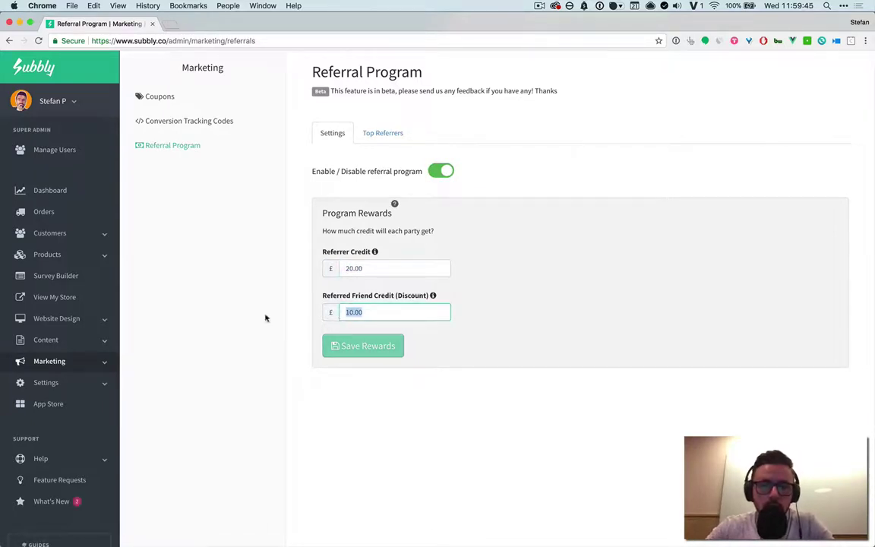
{"action": "left_click", "coordinate": [224, 317]}
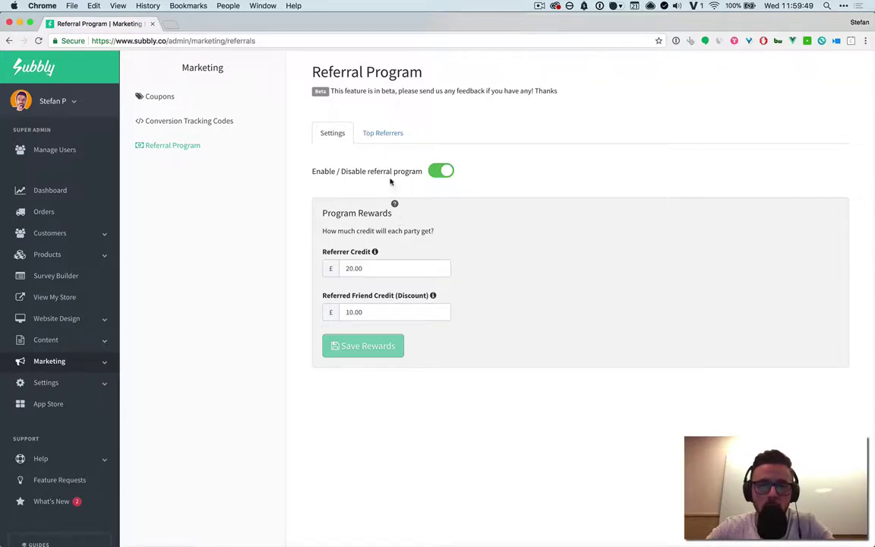
{"action": "left_click", "coordinate": [375, 133]}
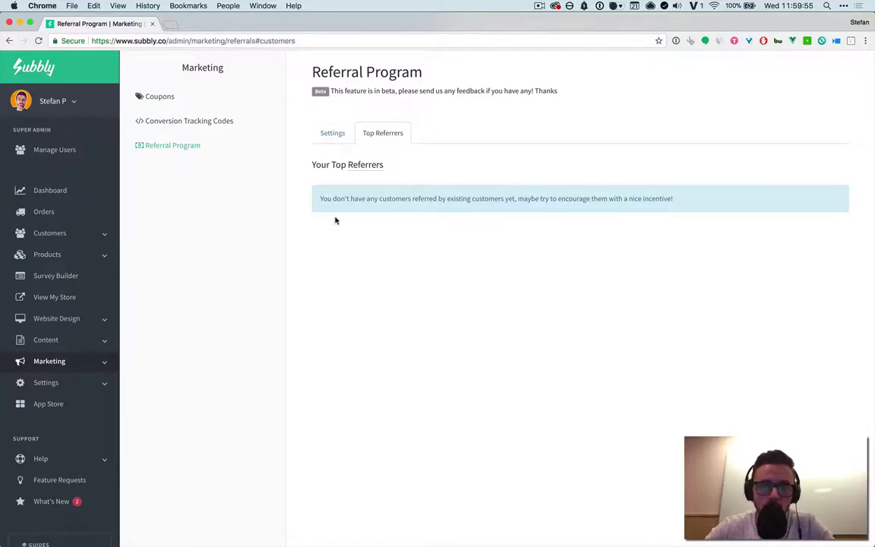
{"action": "left_click", "coordinate": [332, 131]}
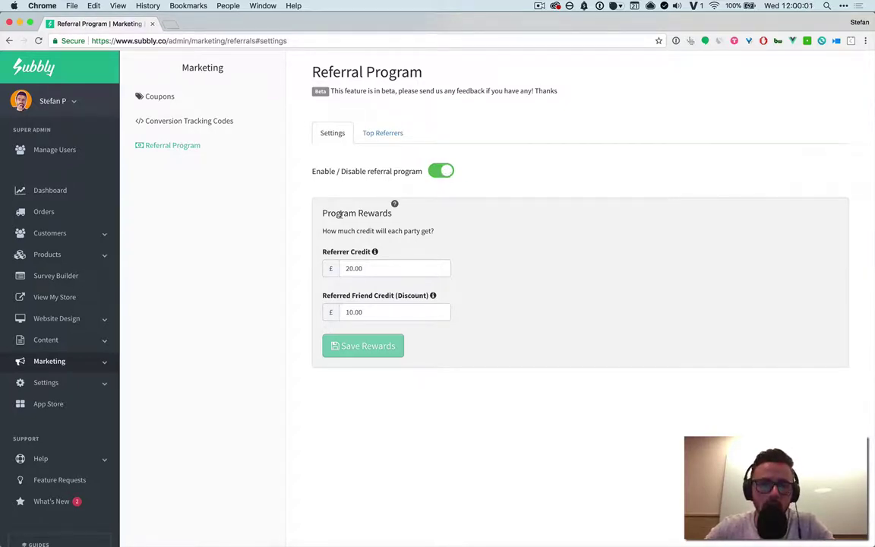
Step: View the store's coupon codes and the conversion tracking code, selecting the existing snippet text for review
{"action": "mouse_move", "coordinate": [63, 362]}
{"action": "left_click", "coordinate": [41, 387]}
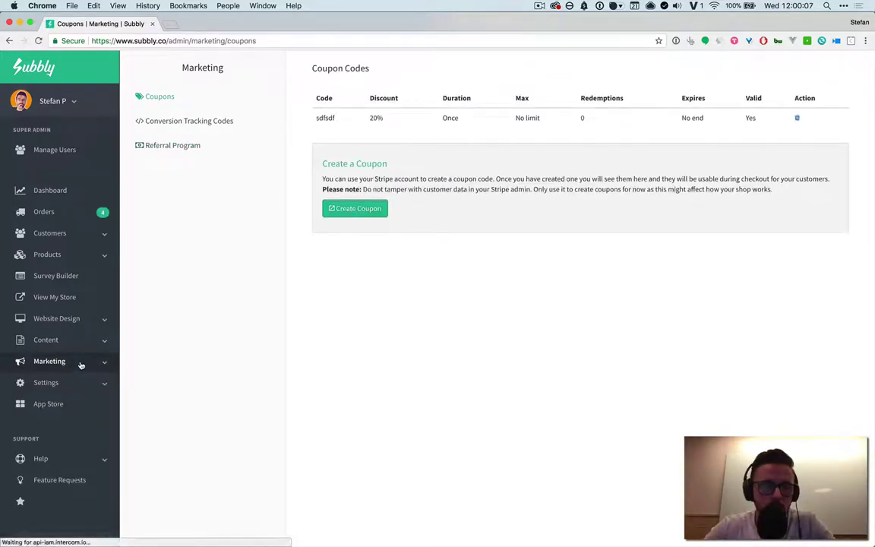
{"action": "mouse_move", "coordinate": [79, 368]}
{"action": "left_click", "coordinate": [58, 406]}
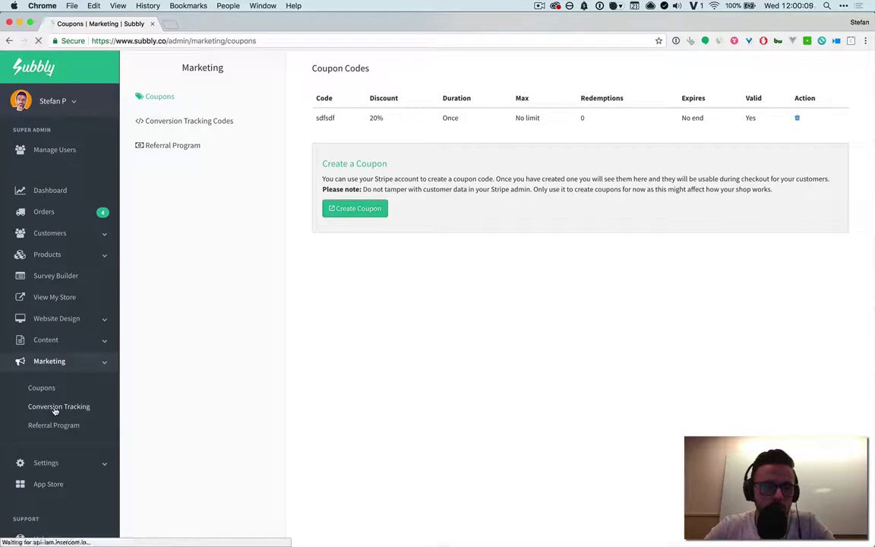
{"action": "left_click_drag", "start_coordinate": [354, 147], "coordinate": [299, 136]}
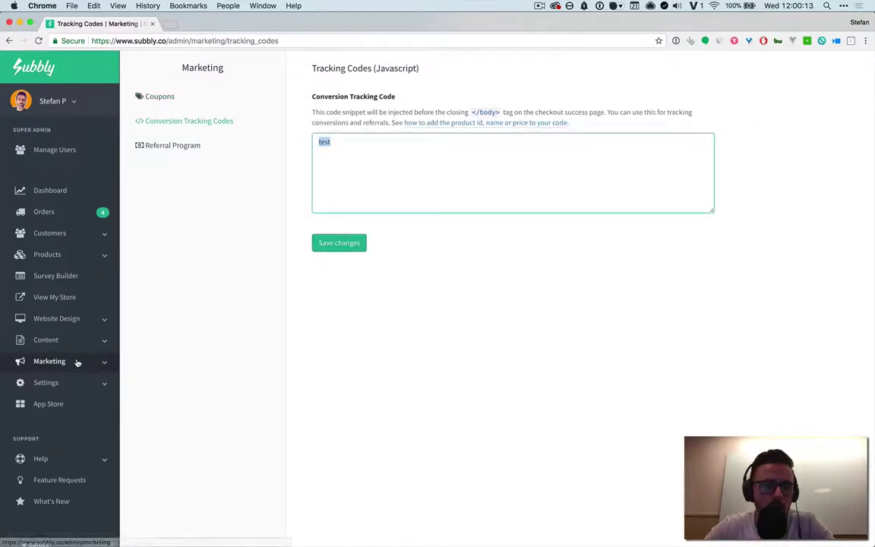
Step: Browse the email templates, viewing Checkout Confirmation (Gift) and the Subscription Payment Success template
{"action": "left_click", "coordinate": [43, 382]}
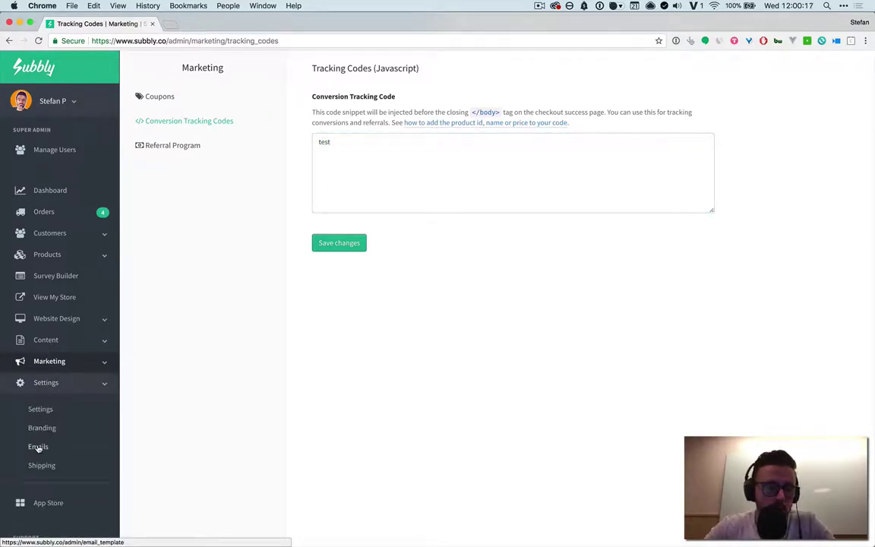
{"action": "left_click", "coordinate": [37, 448]}
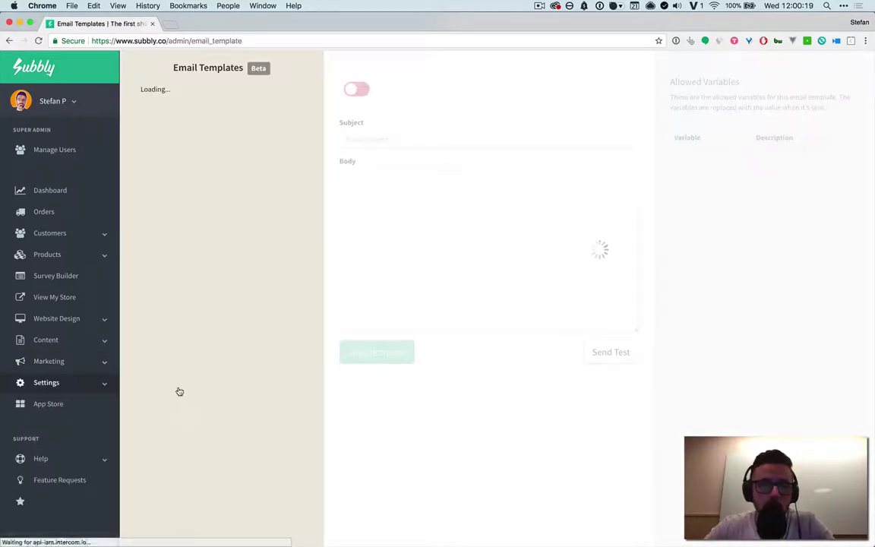
{"action": "scroll", "coordinate": [213, 378], "scroll_direction": "down", "scroll_amount": 5}
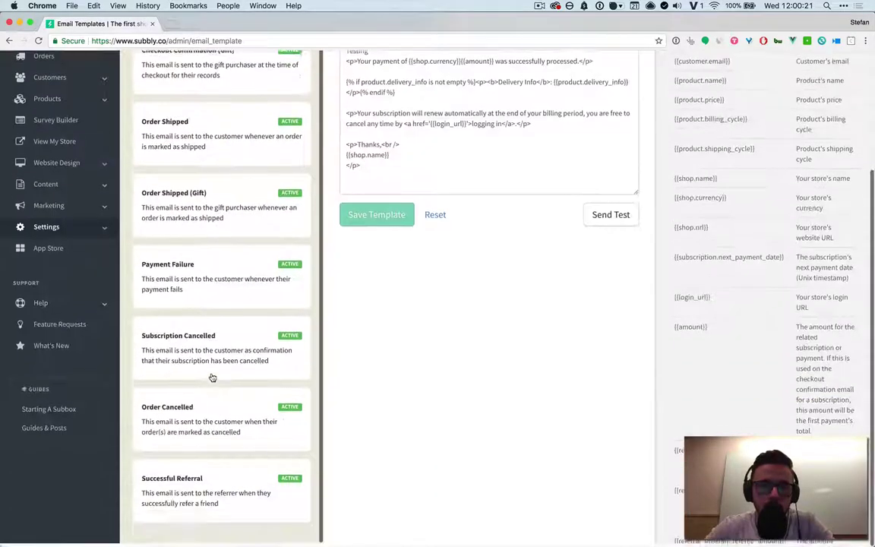
{"action": "scroll", "coordinate": [212, 377], "scroll_direction": "up", "scroll_amount": 5}
{"action": "left_click", "coordinate": [238, 190]}
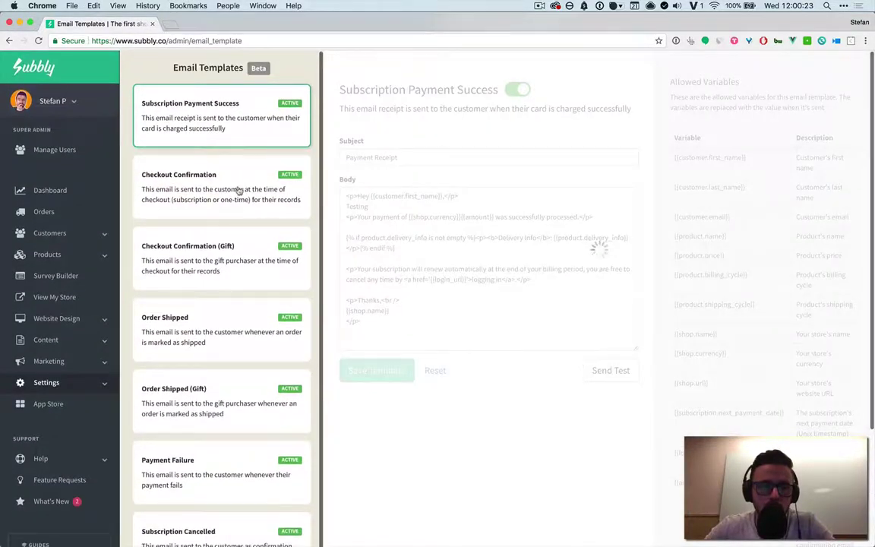
{"action": "left_click", "coordinate": [228, 266]}
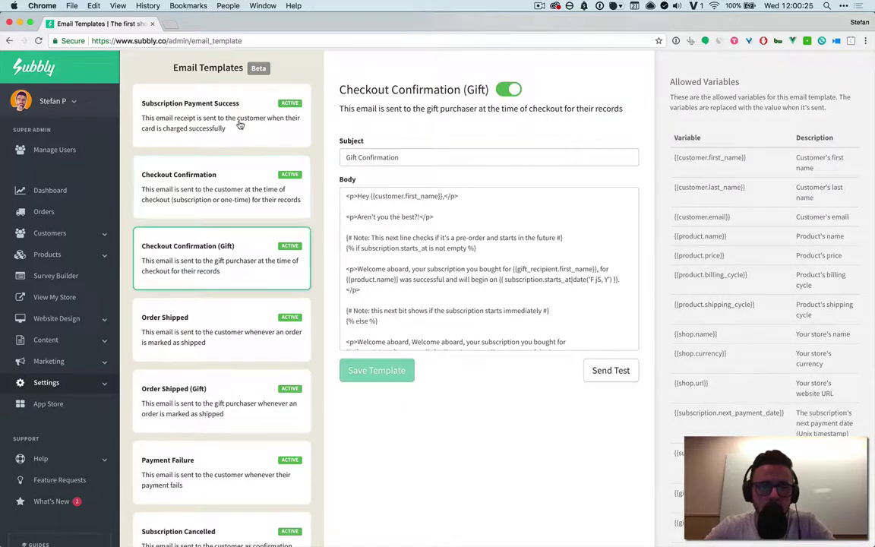
{"action": "left_click", "coordinate": [240, 125]}
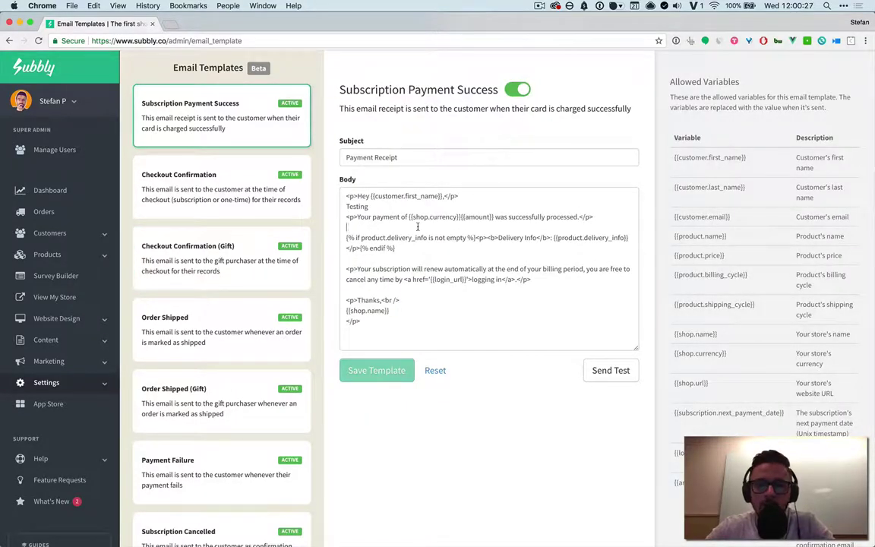
Step: Examine the Subscription Payment Success template's body, allowed variables and activation switch
{"action": "left_click", "coordinate": [417, 226]}
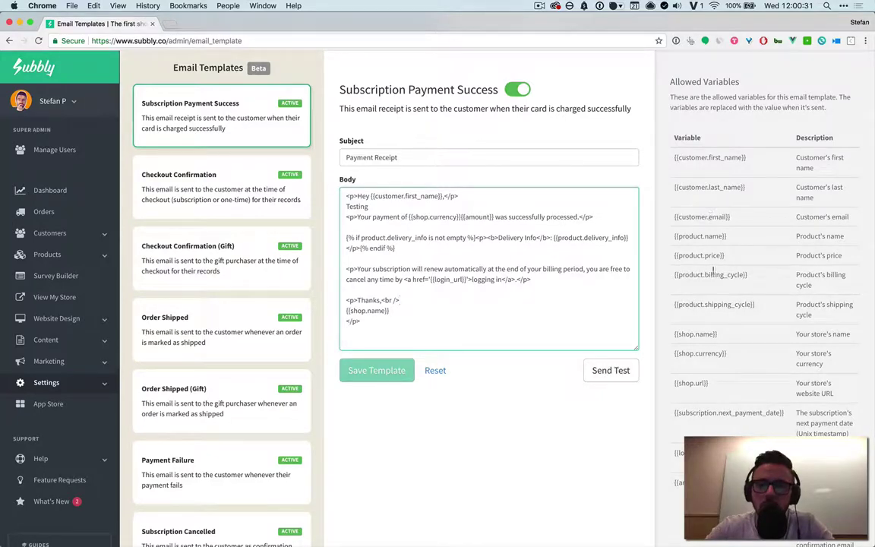
{"action": "scroll", "coordinate": [715, 328], "scroll_direction": "down", "scroll_amount": 1}
{"action": "scroll", "coordinate": [715, 328], "scroll_direction": "down", "scroll_amount": 5}
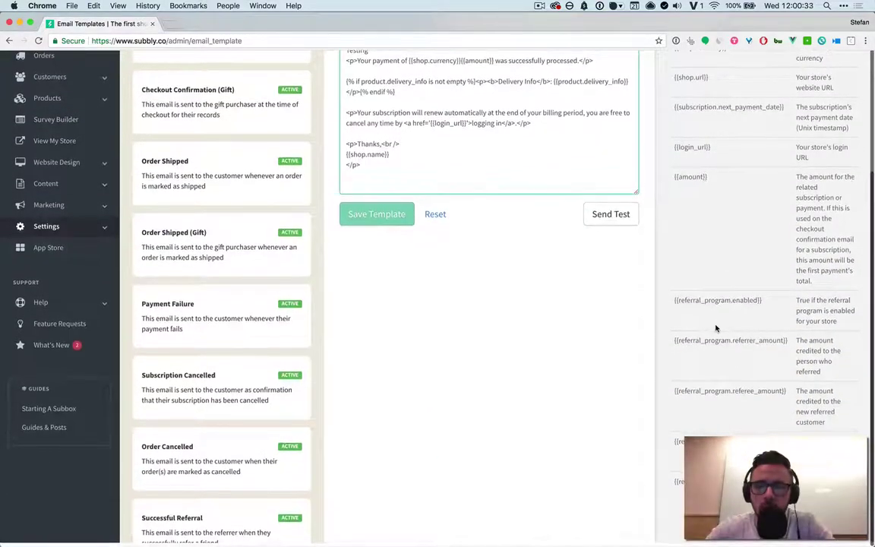
{"action": "scroll", "coordinate": [712, 312], "scroll_direction": "up", "scroll_amount": 6}
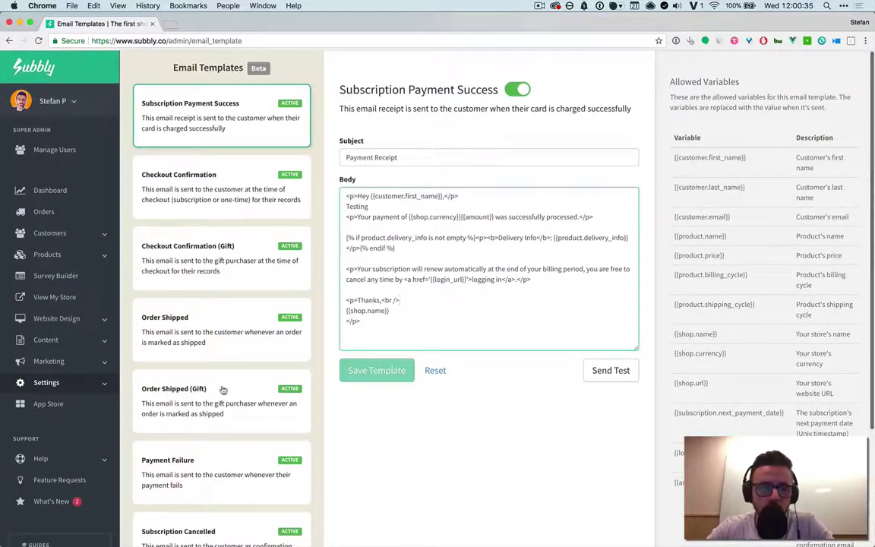
{"action": "left_click", "coordinate": [680, 188]}
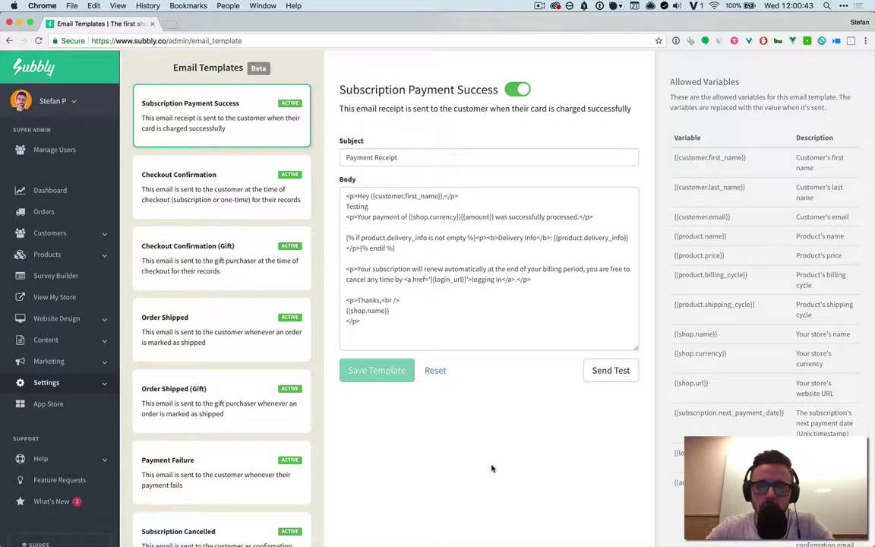
{"action": "left_click", "coordinate": [514, 87]}
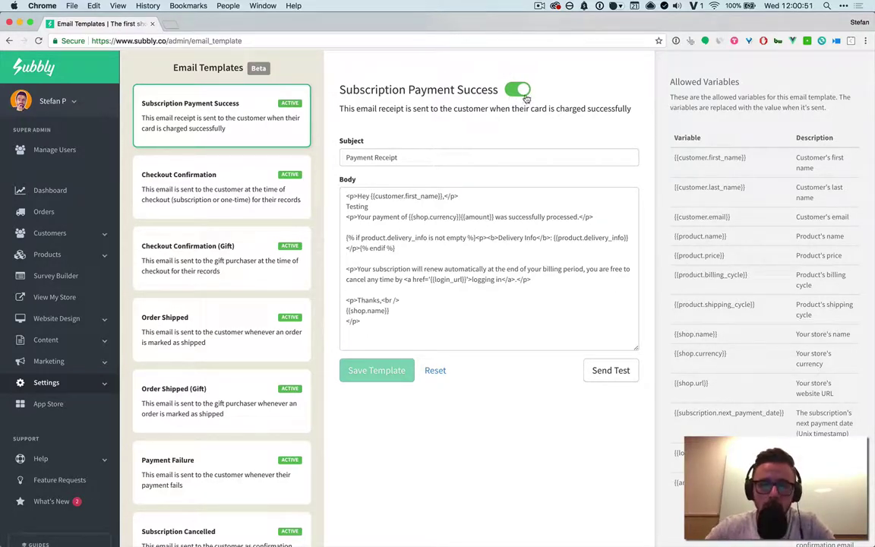
Step: View the shipping settings, including the international shipping countries and the ShipStation integration instructions
{"action": "left_click", "coordinate": [95, 388]}
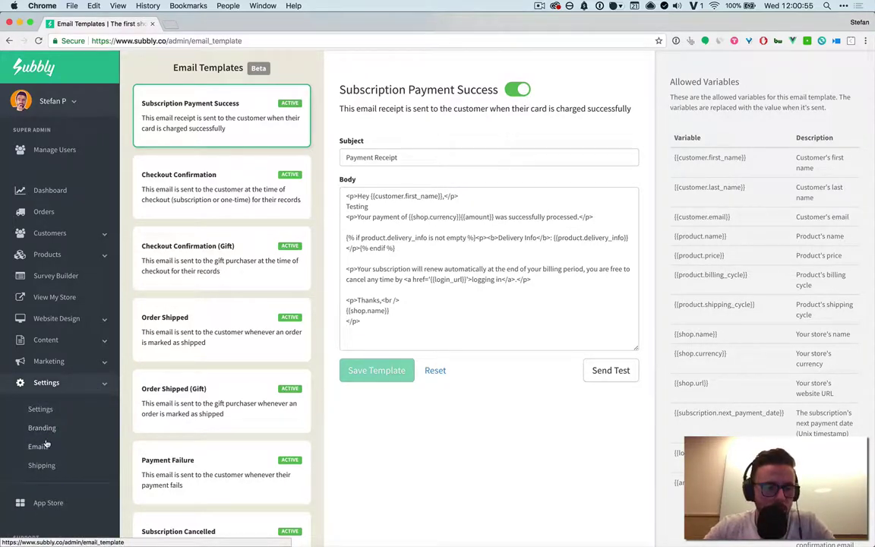
{"action": "left_click", "coordinate": [42, 465]}
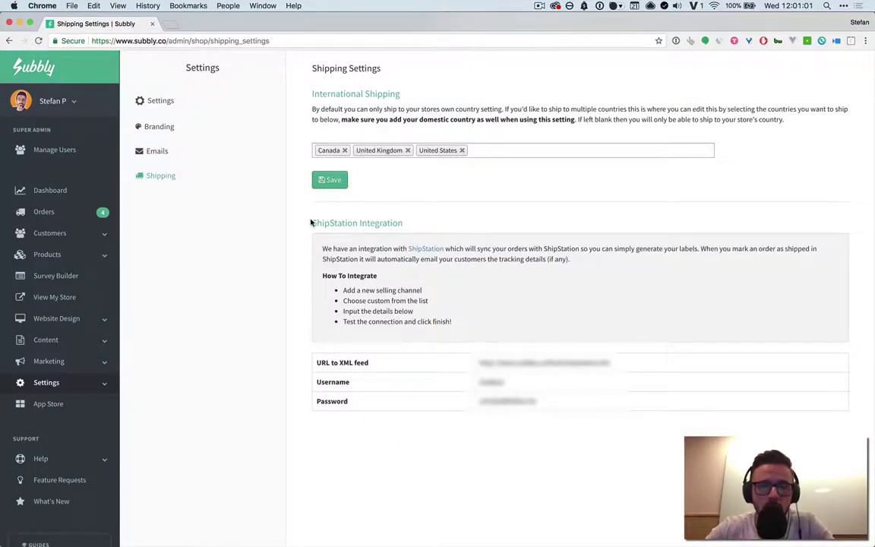
{"action": "left_click_drag", "start_coordinate": [310, 222], "coordinate": [433, 308]}
{"action": "left_click", "coordinate": [410, 440]}
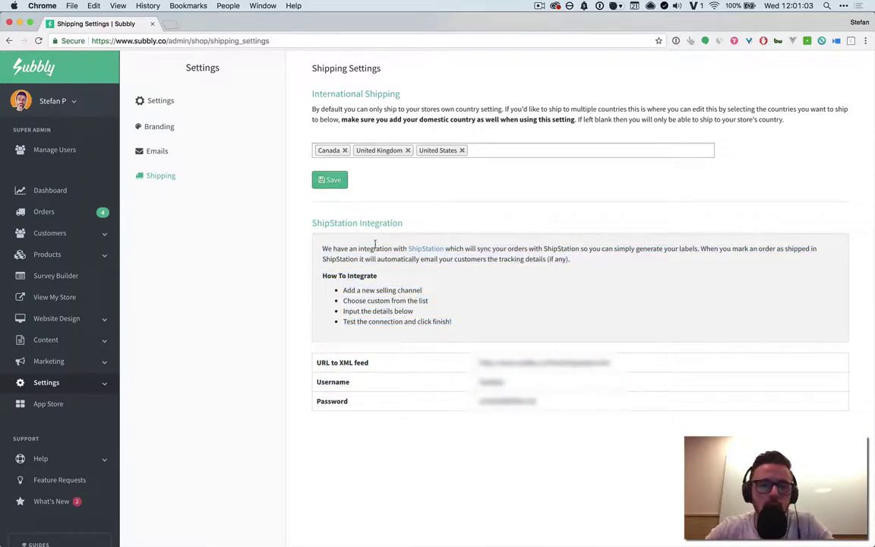
Step: Look over the general shop settings, from the shop name and custom domain down to the shop front status
{"action": "left_click", "coordinate": [73, 383]}
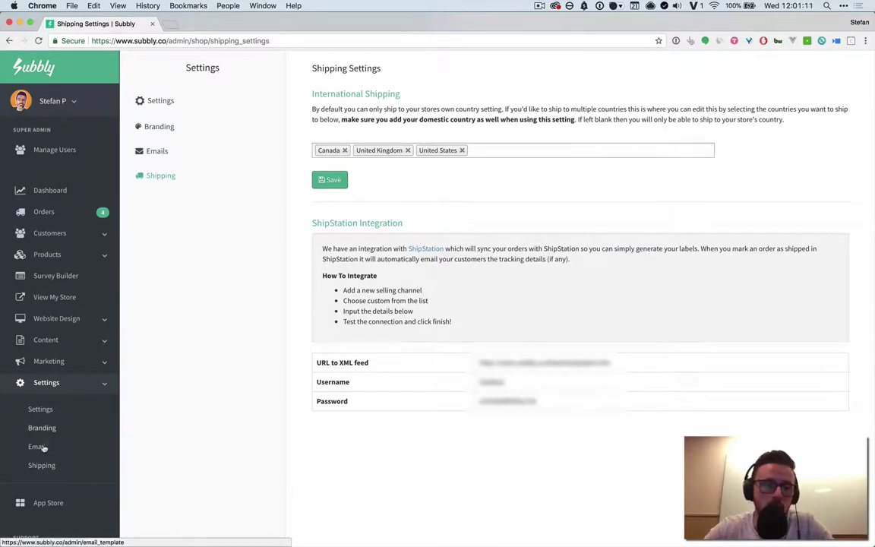
{"action": "left_click", "coordinate": [45, 412]}
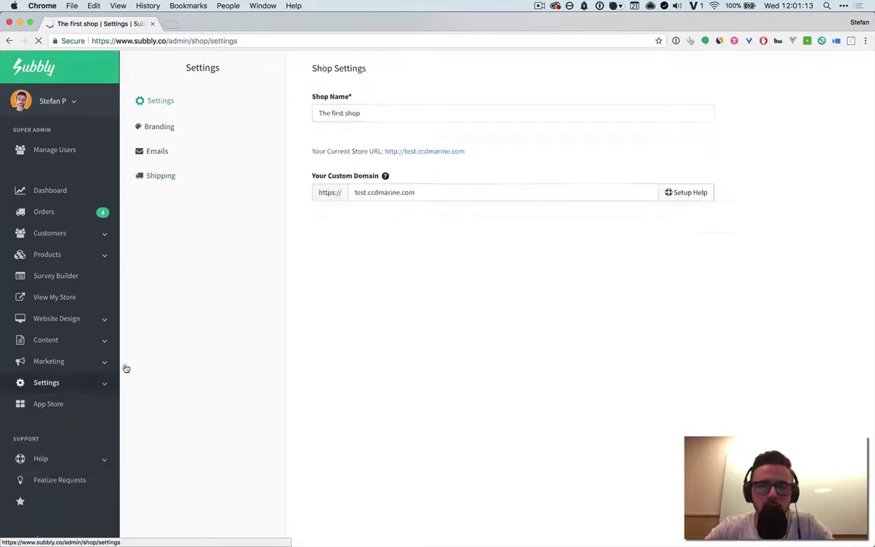
{"action": "scroll", "coordinate": [190, 364], "scroll_direction": "down", "scroll_amount": 3}
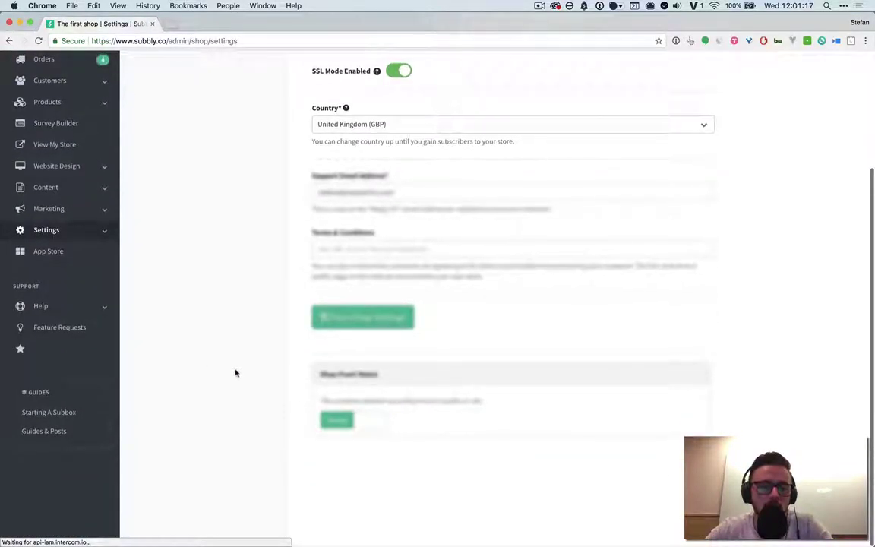
{"action": "scroll", "coordinate": [234, 371], "scroll_direction": "up", "scroll_amount": 5}
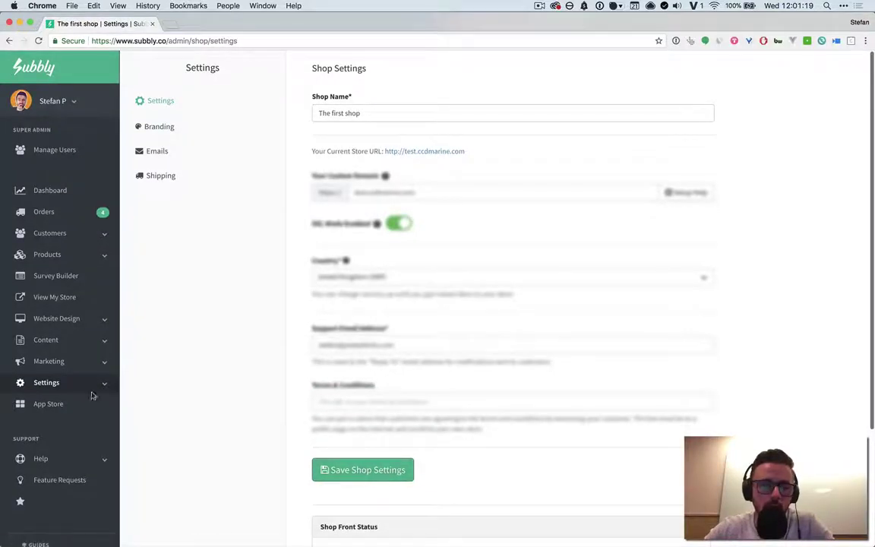
Step: Open the App Store, view the Zapier configuration settings, and leave them without saving
{"action": "left_click", "coordinate": [55, 408]}
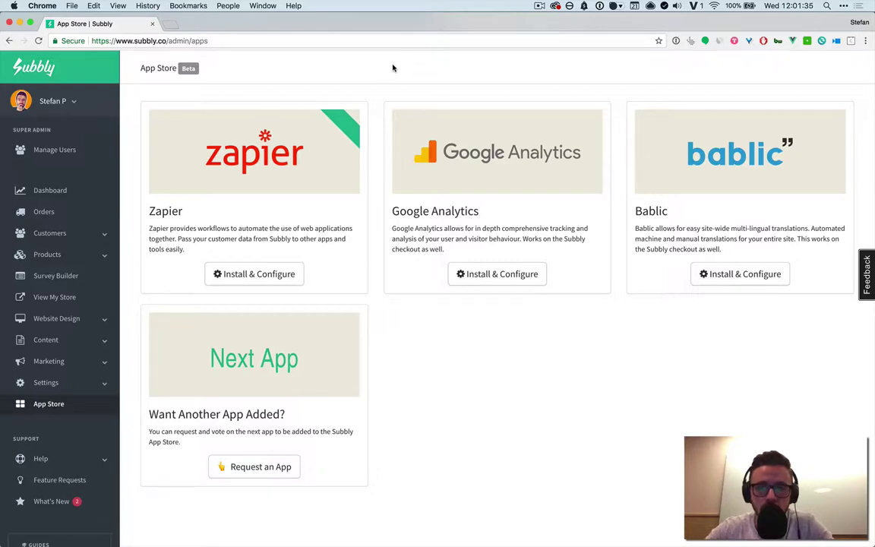
{"action": "left_click", "coordinate": [277, 272]}
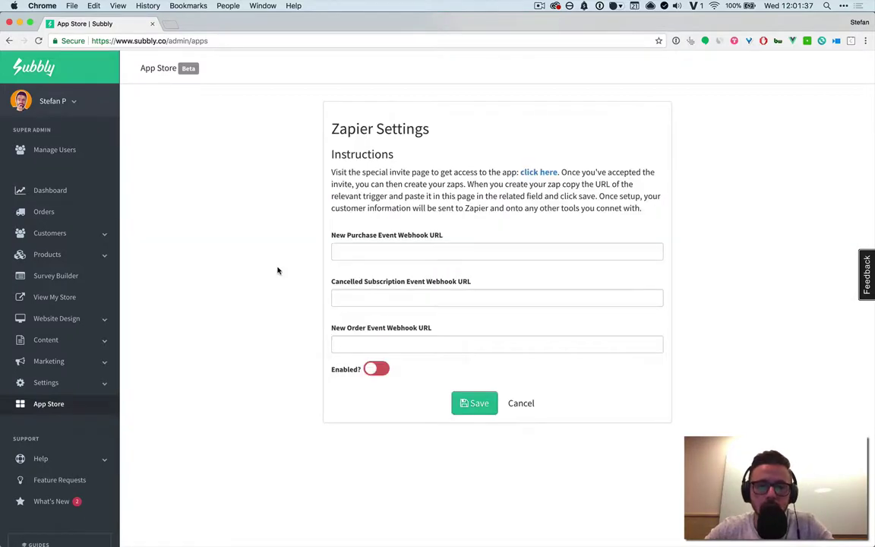
{"action": "left_click", "coordinate": [521, 405]}
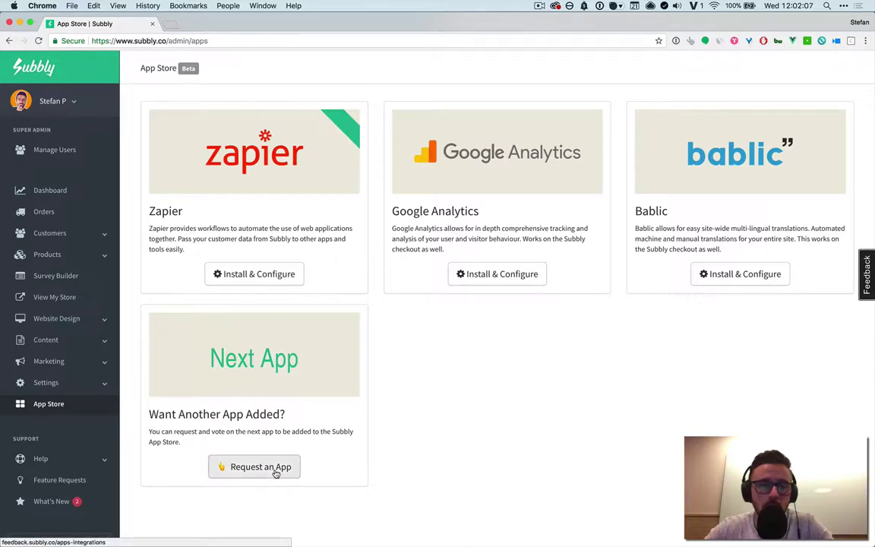
Step: View the Help support links and the Help Center's guides and suggestions, and close the Help Center
{"action": "scroll", "coordinate": [87, 342], "scroll_direction": "down", "scroll_amount": 3}
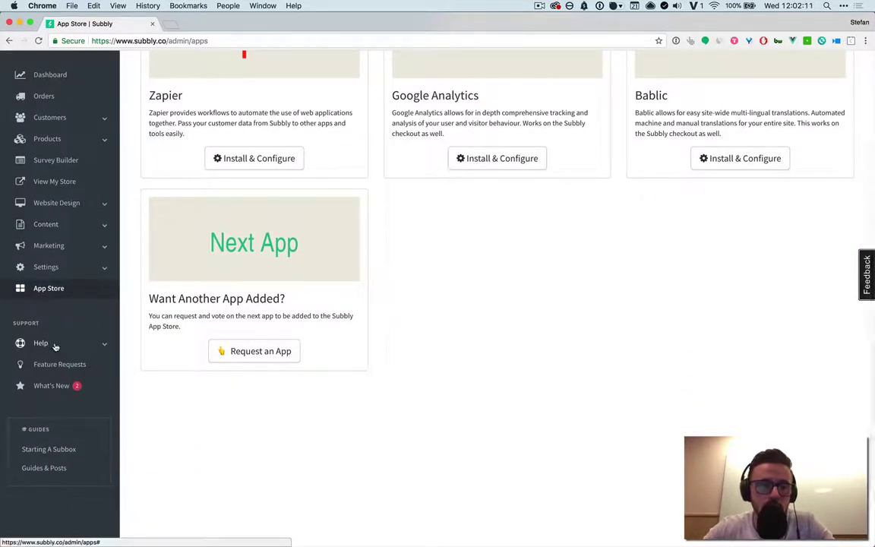
{"action": "left_click", "coordinate": [55, 345]}
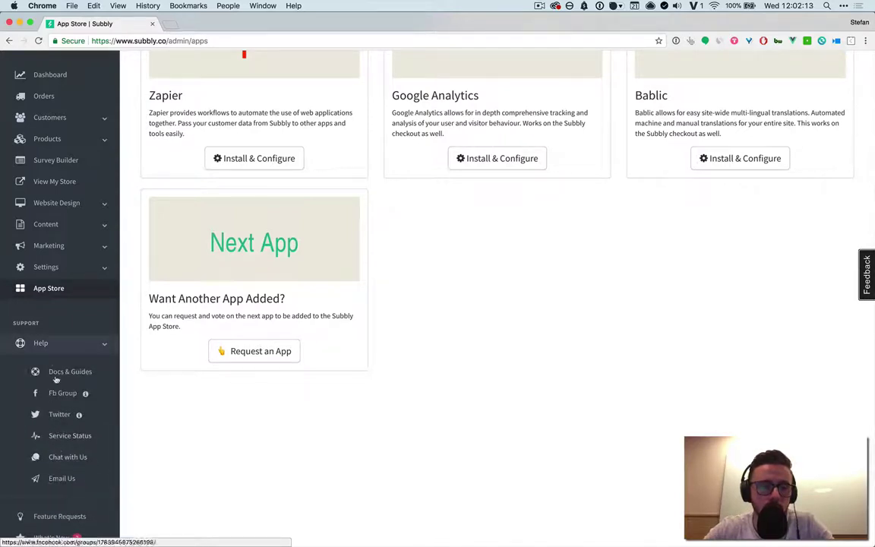
{"action": "scroll", "coordinate": [45, 334], "scroll_direction": "down", "scroll_amount": 3}
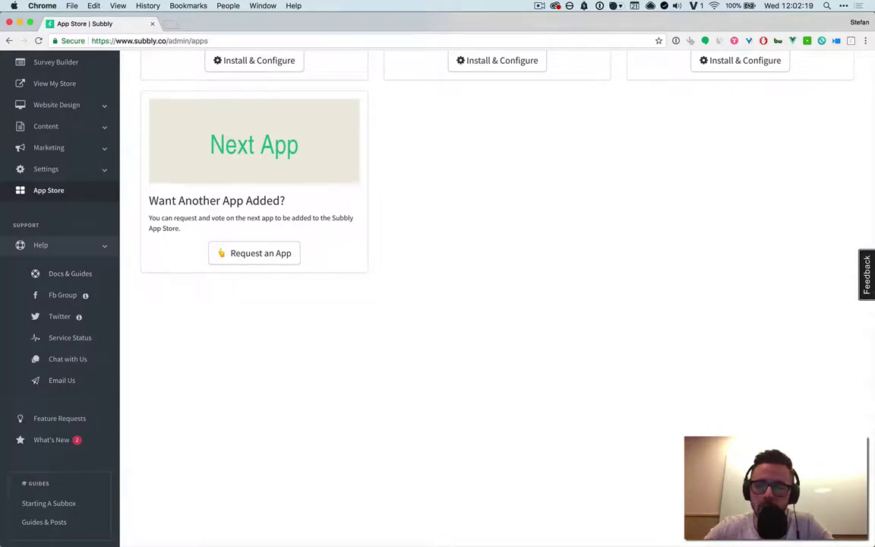
{"action": "left_click", "coordinate": [865, 269]}
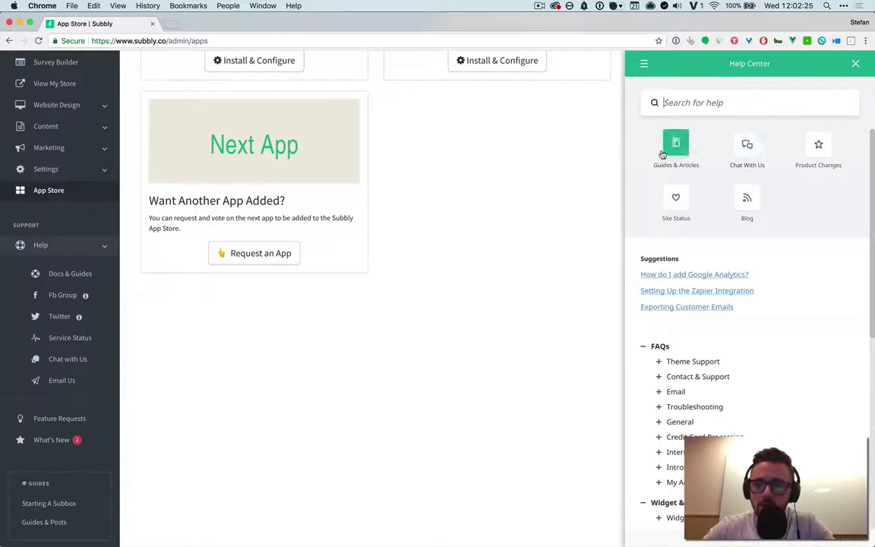
{"action": "left_click", "coordinate": [585, 84]}
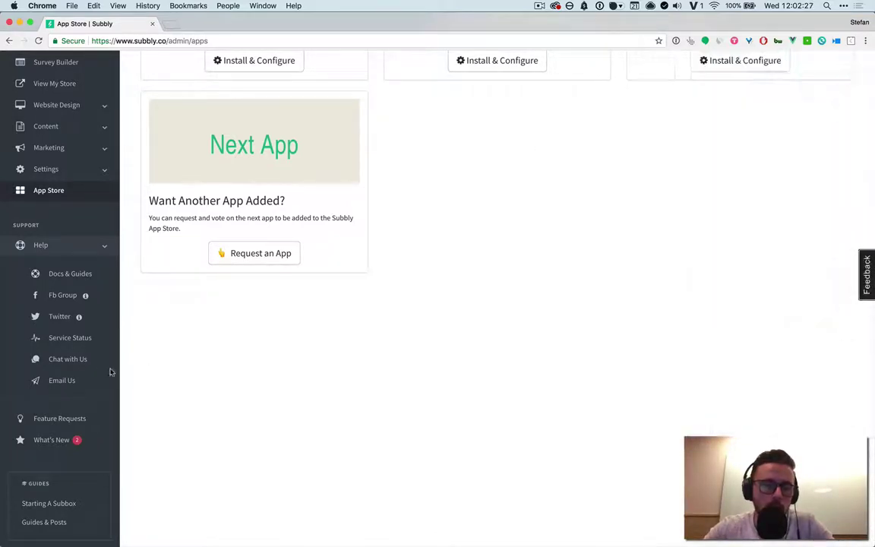
Step: Look over the Help contact options once more, collapse them, and return to the start of the App Store page
{"action": "left_click", "coordinate": [66, 244]}
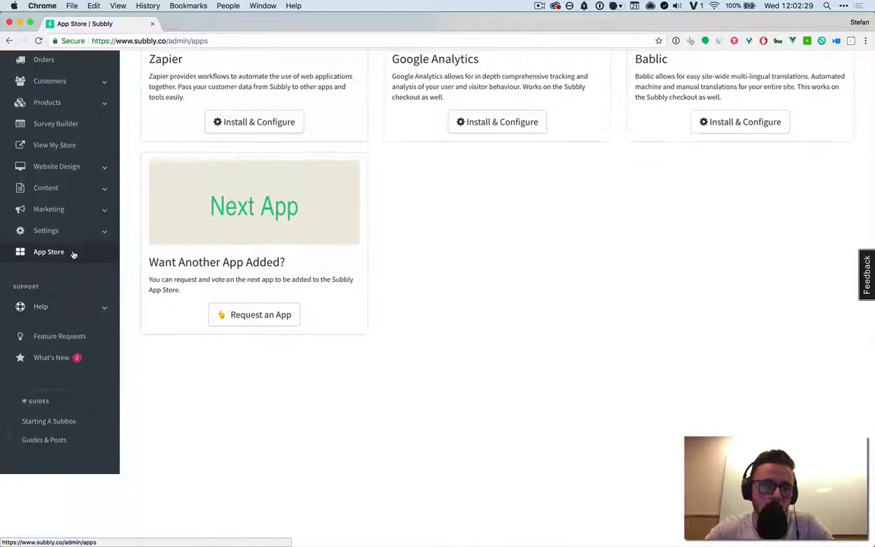
{"action": "left_click", "coordinate": [53, 307]}
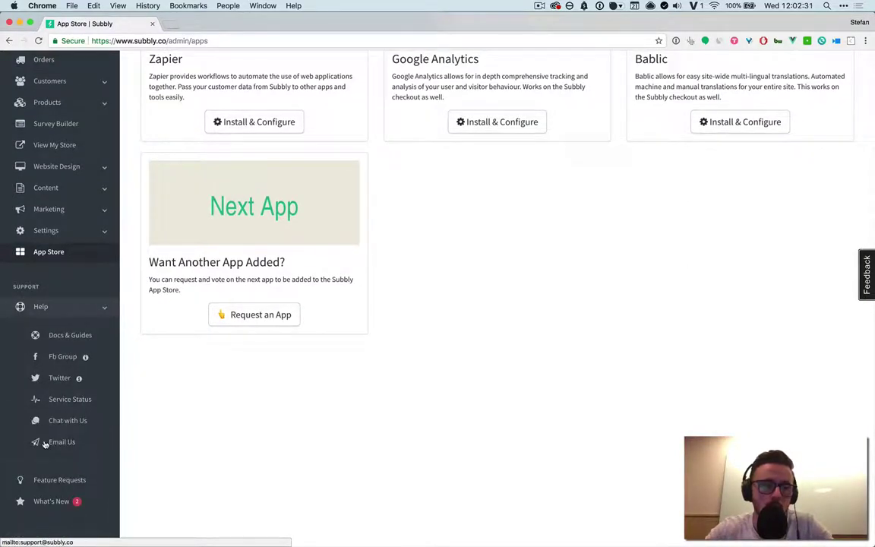
{"action": "left_click", "coordinate": [53, 306]}
{"action": "scroll", "coordinate": [486, 158], "scroll_direction": "up", "scroll_amount": 5}
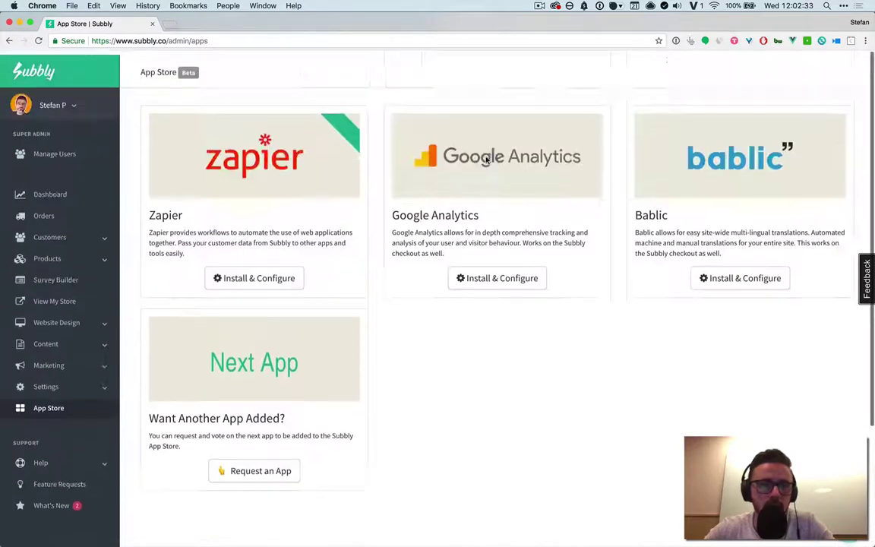